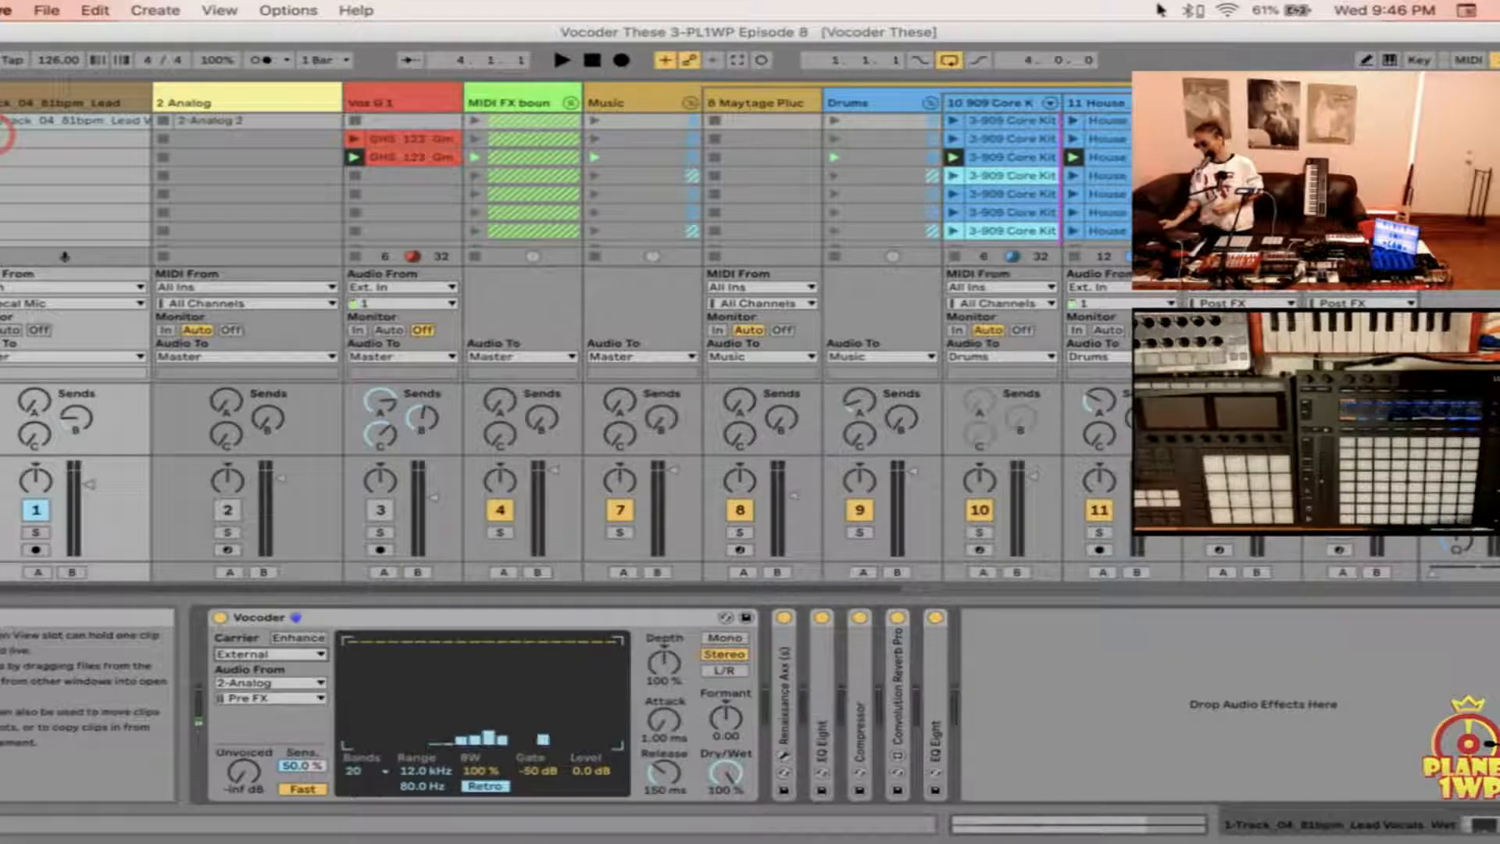
Step: Open the audio preferences and review which hardware inputs are enabled in the input channel configuration
{"action": "key", "text": "super+comma"}
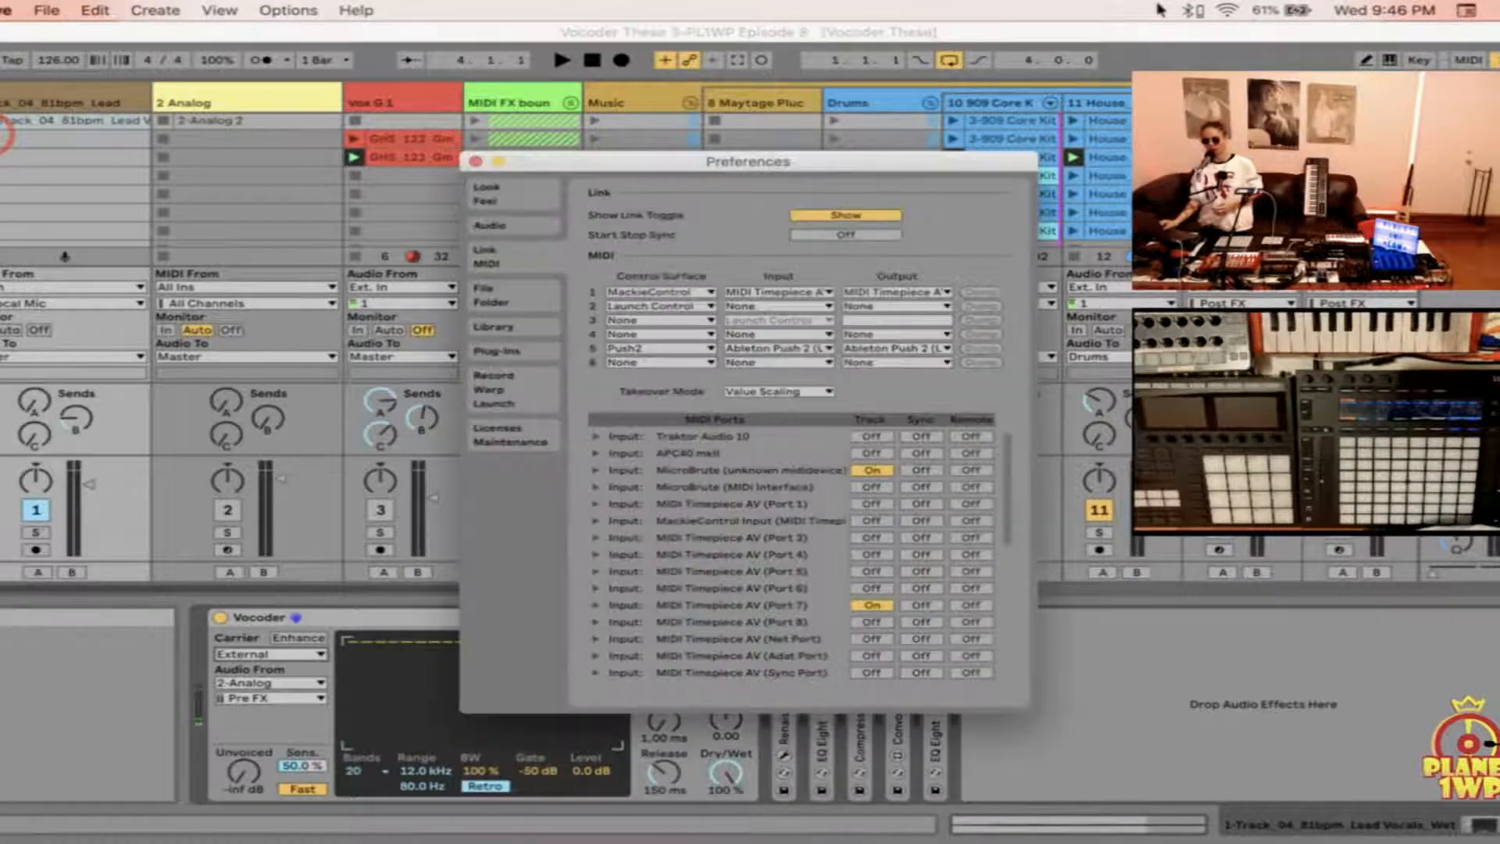
{"action": "left_click", "coordinate": [59, 11]}
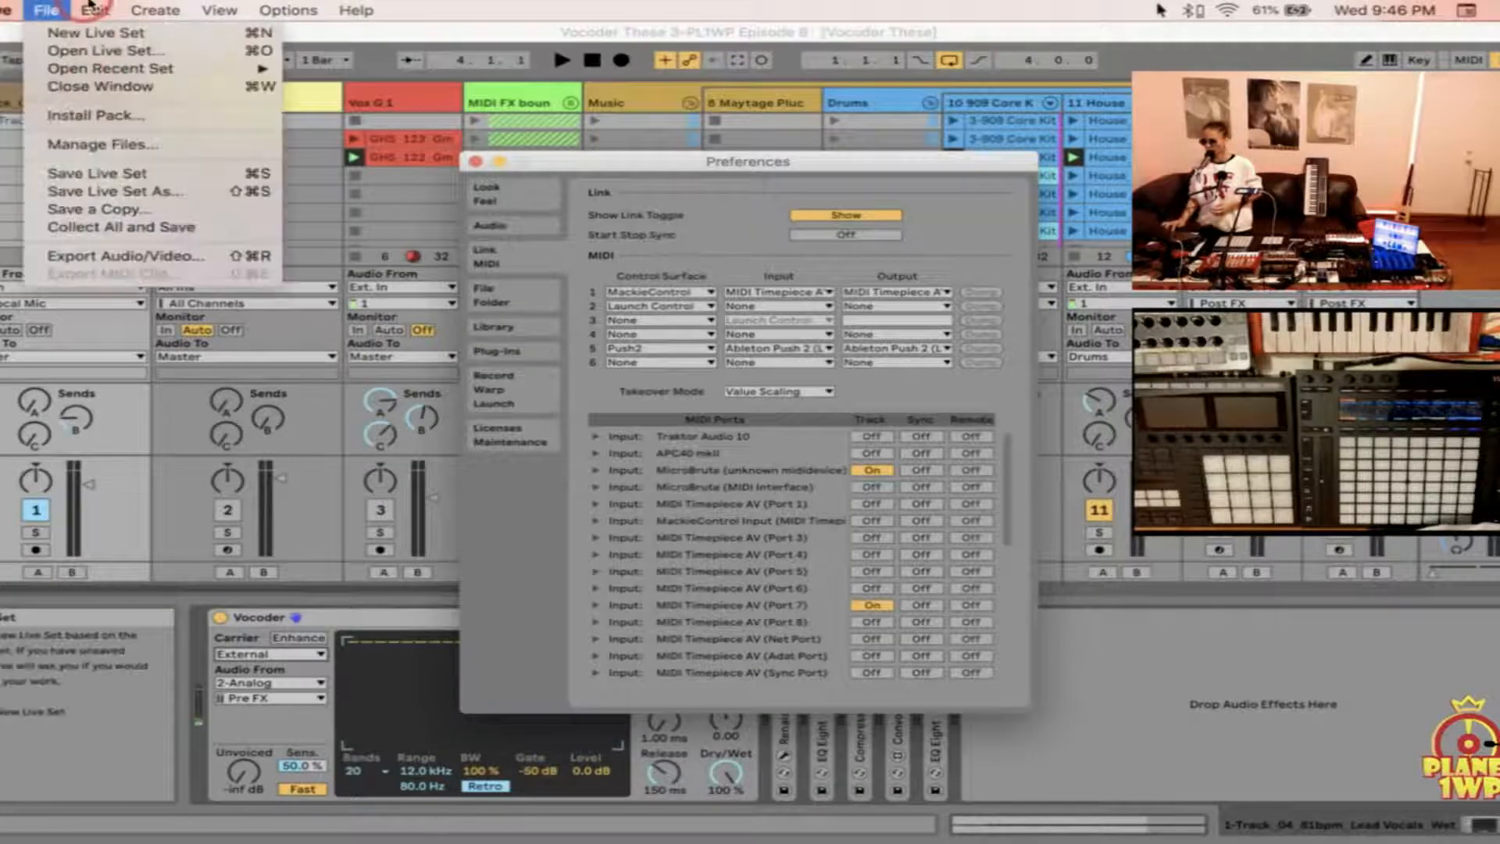
{"action": "left_click", "coordinate": [47, 9]}
{"action": "left_click", "coordinate": [451, 186]}
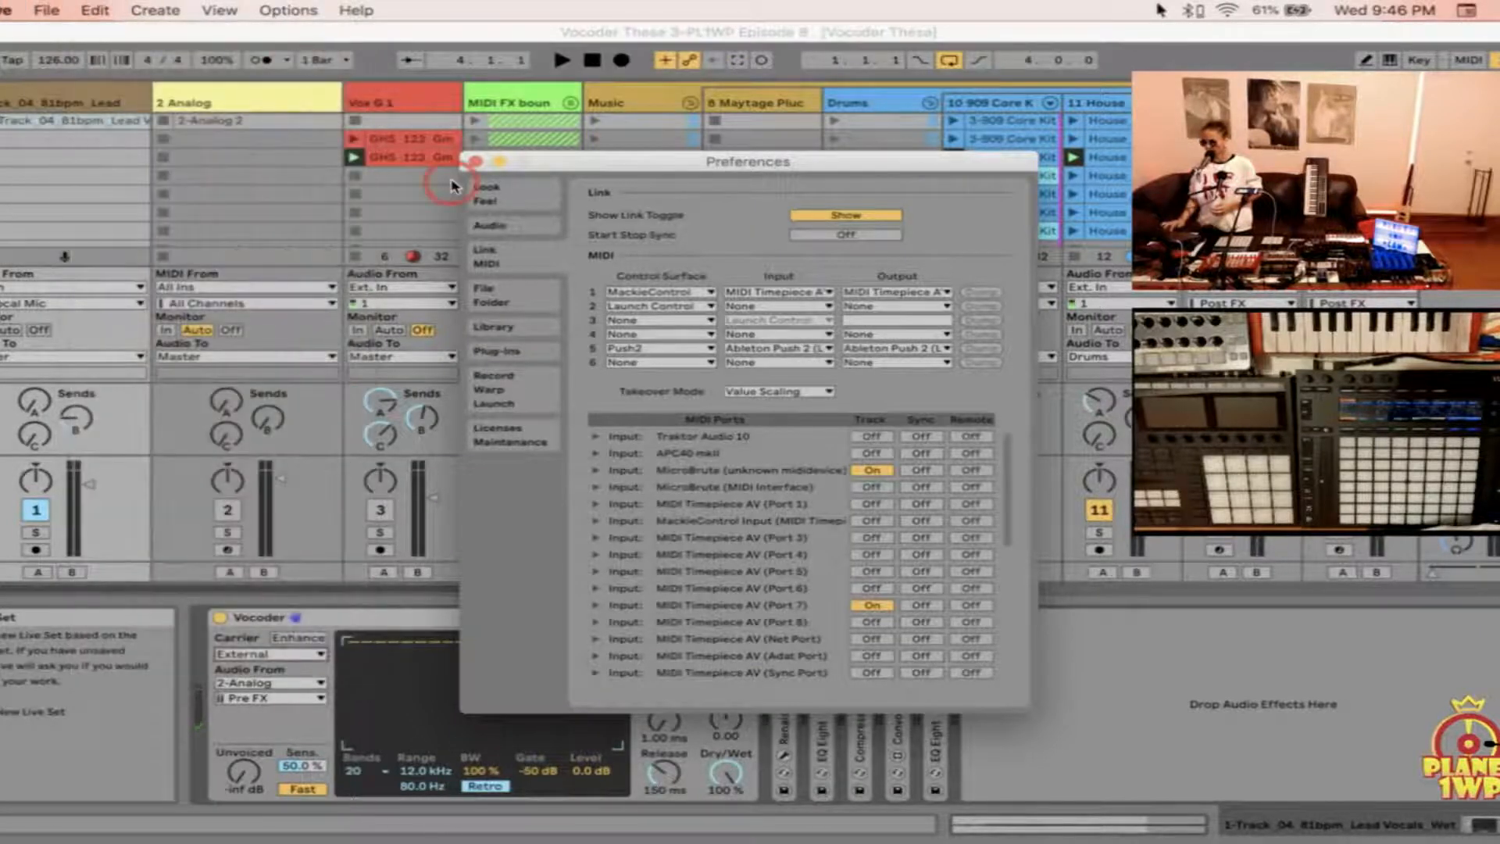
{"action": "left_click", "coordinate": [515, 226]}
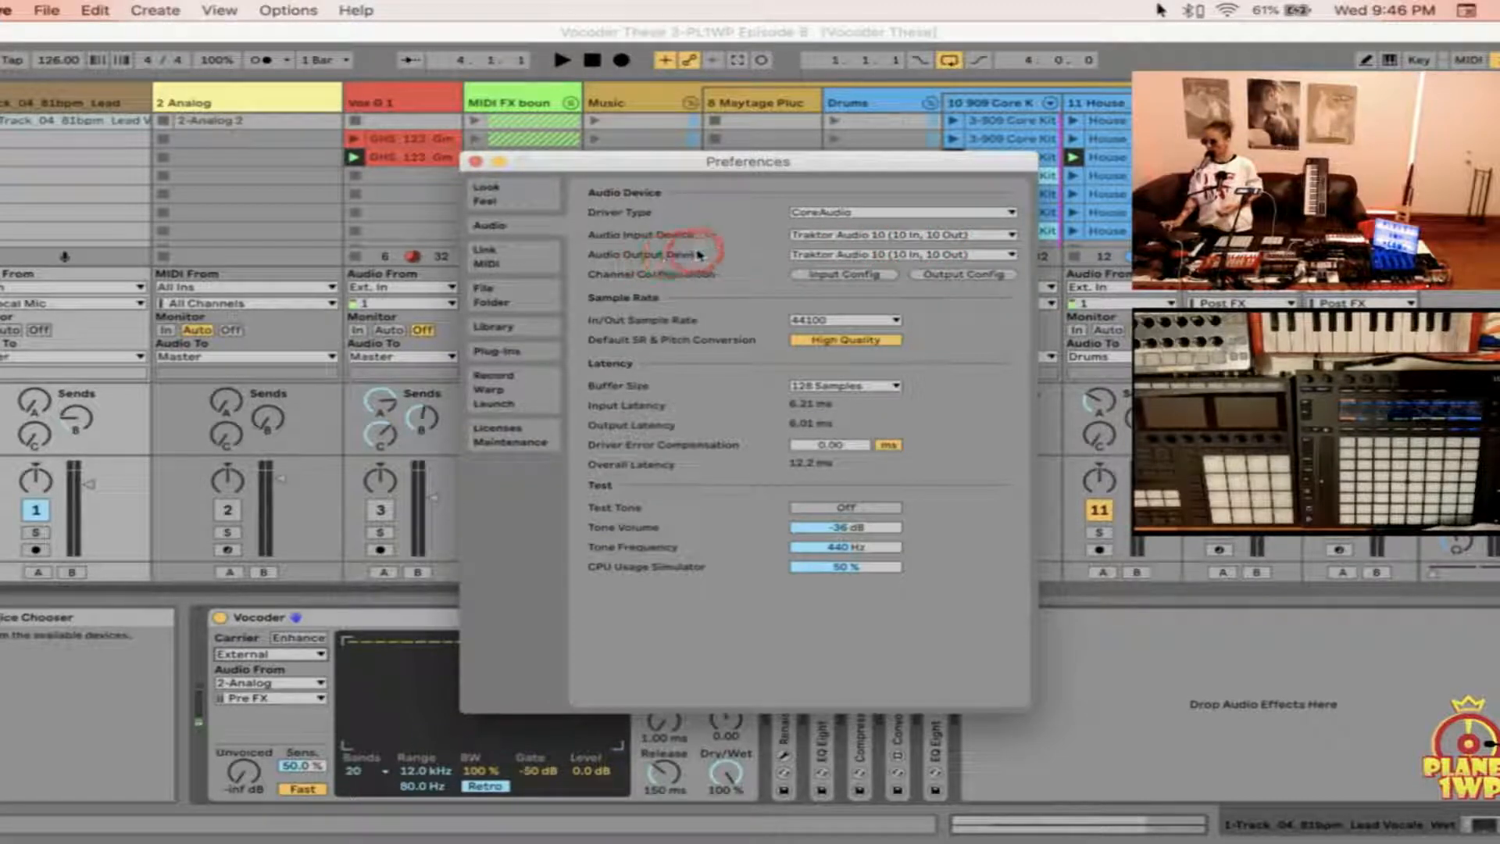
{"action": "left_click", "coordinate": [834, 275]}
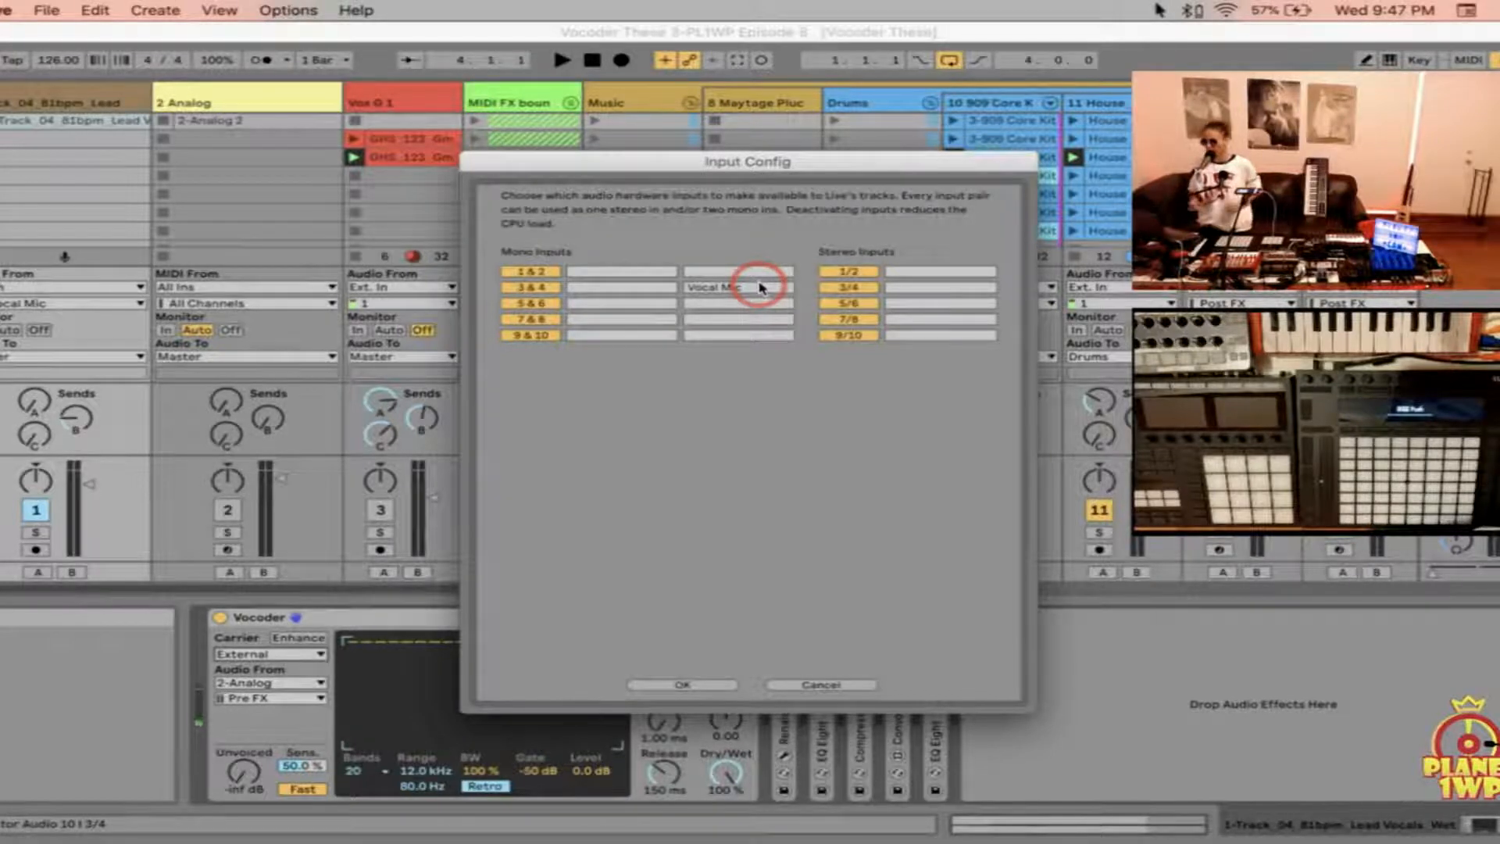
{"action": "left_click", "coordinate": [687, 686]}
Step: Review the enabled hardware outputs in the output channel configuration and close the preferences
{"action": "left_click", "coordinate": [982, 260]}
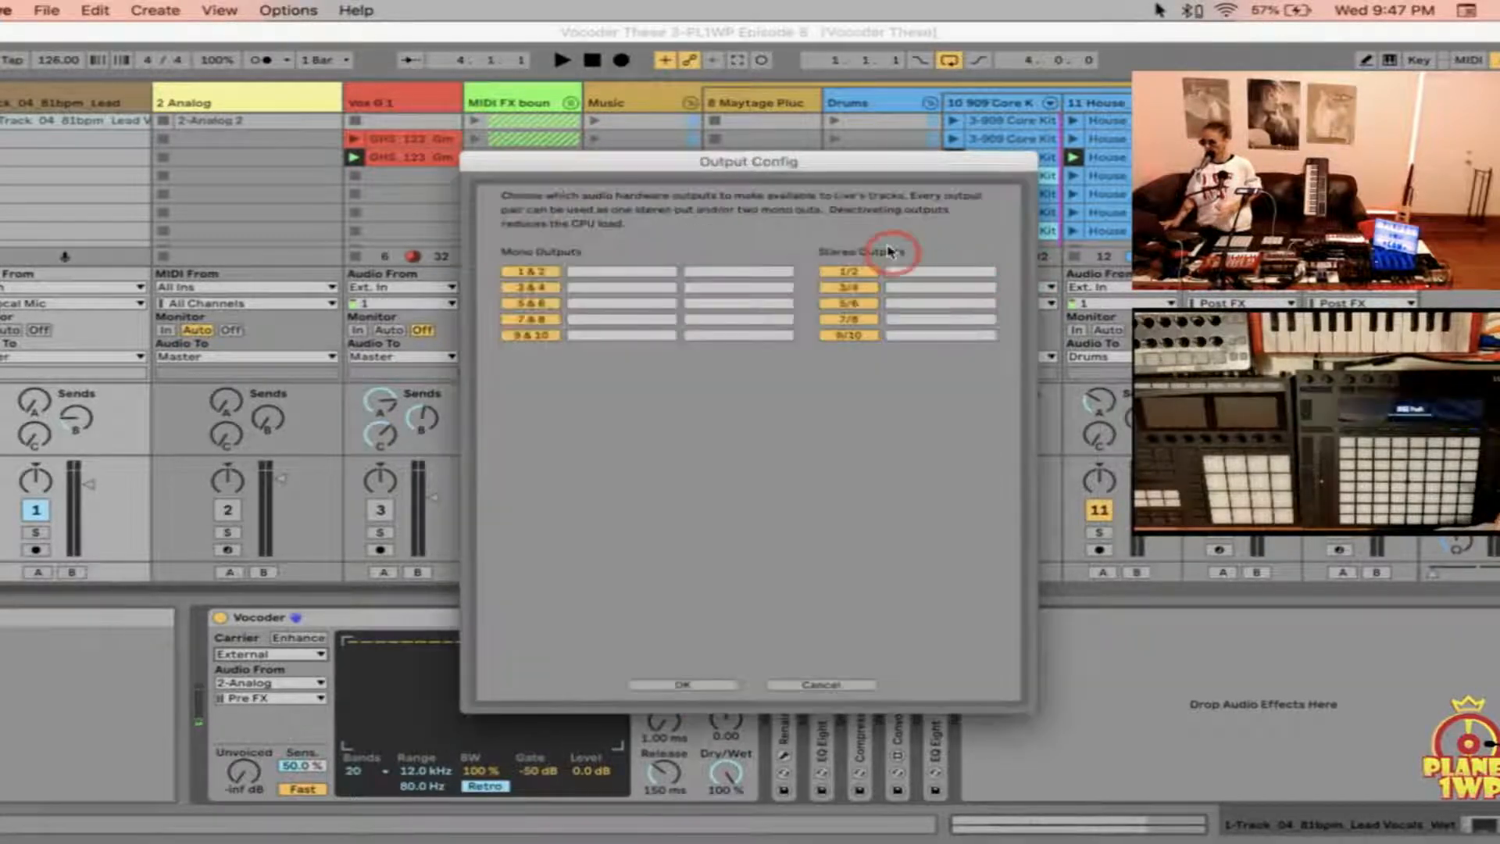
{"action": "left_click", "coordinate": [704, 688]}
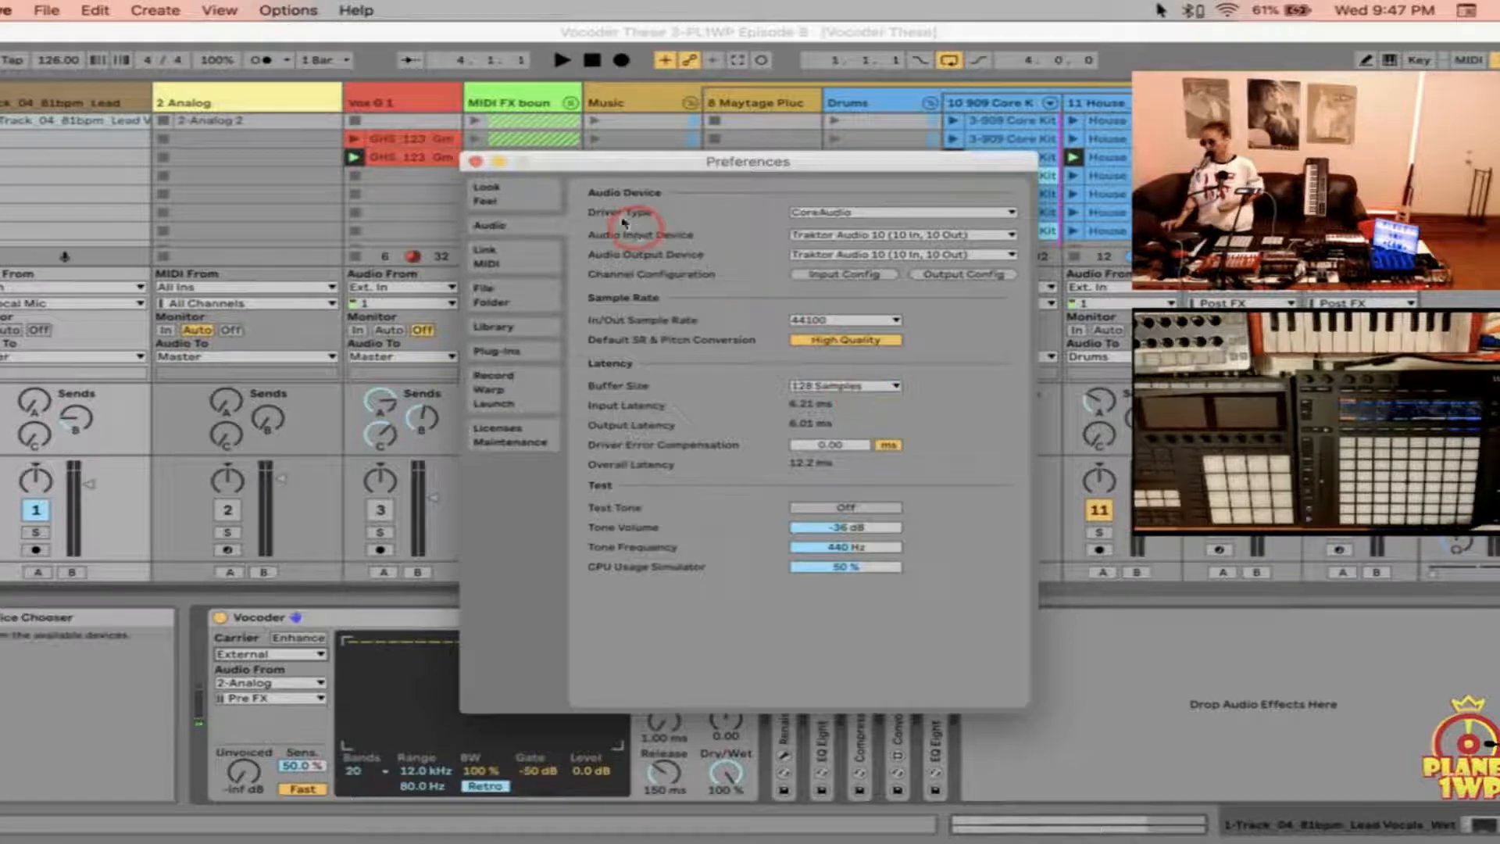
{"action": "left_click", "coordinate": [476, 162]}
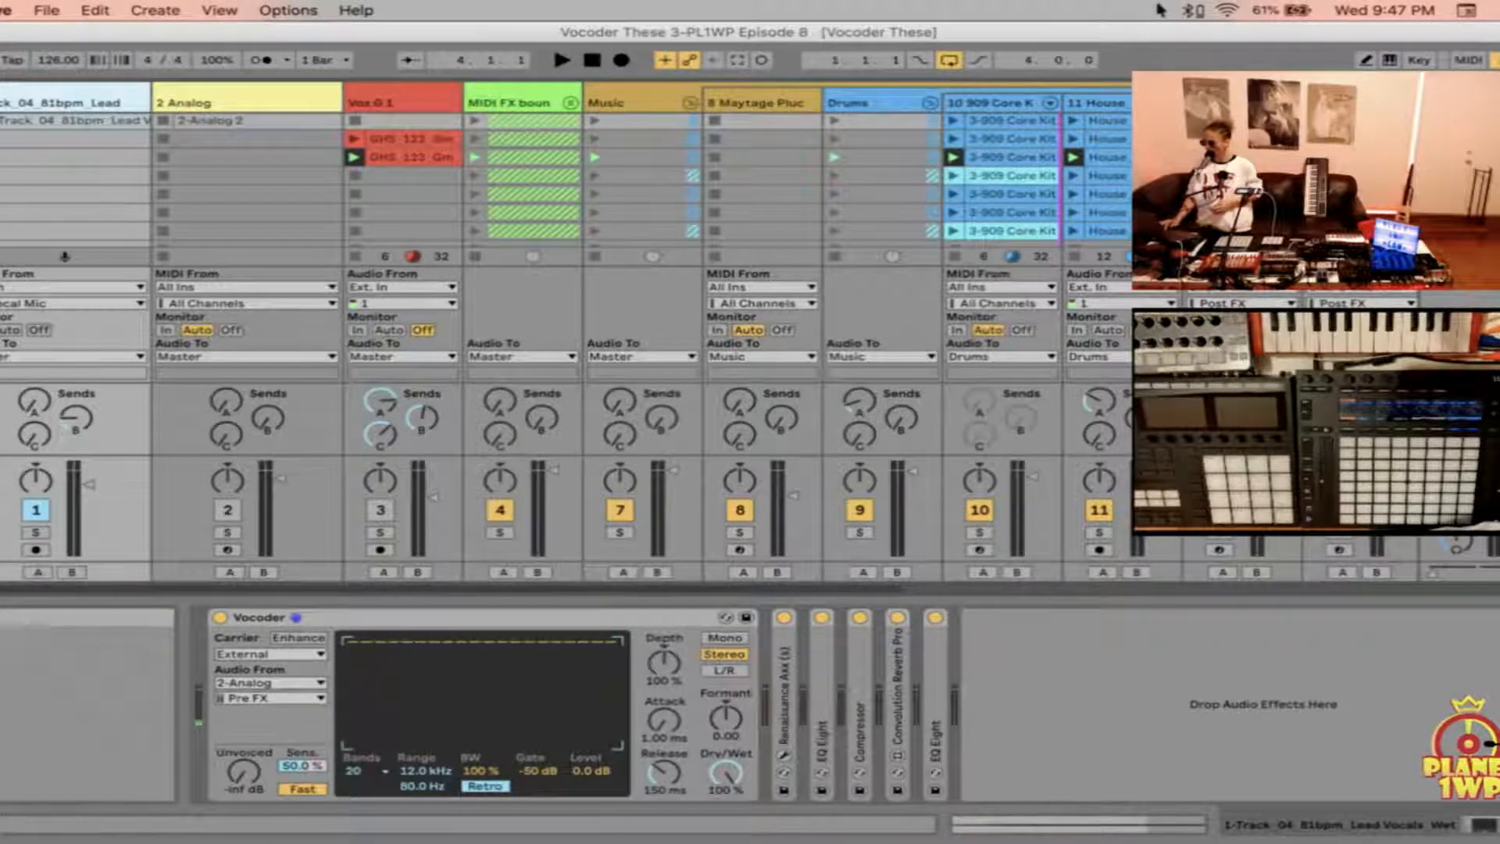
Step: Set the lead vocal track's audio input to Ext. In with 4 Vocal Mic as the input channel
{"action": "left_click", "coordinate": [1494, 501]}
{"action": "left_click", "coordinate": [1494, 500]}
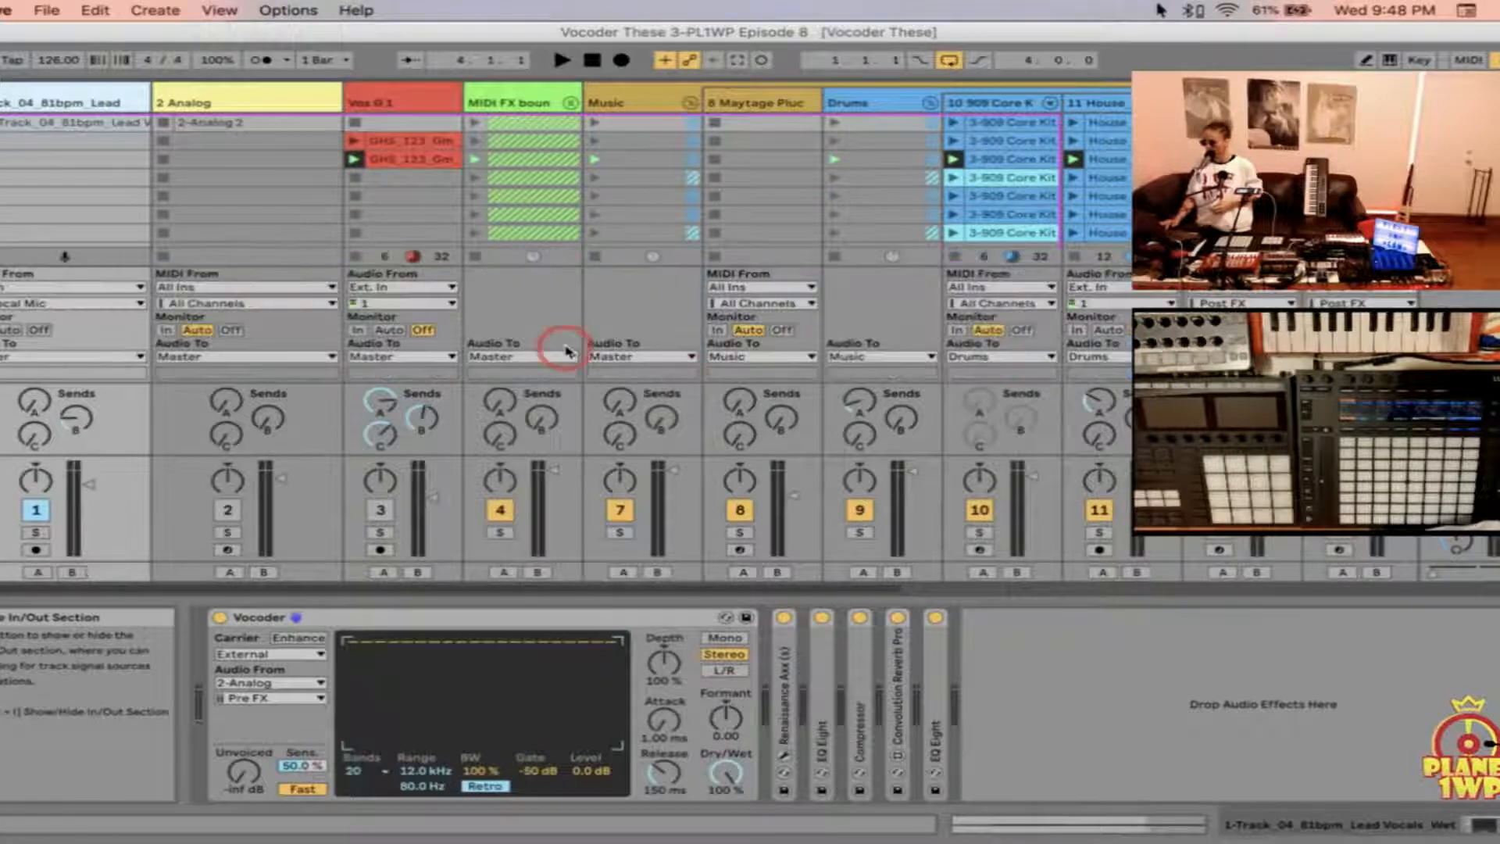
{"action": "left_click", "coordinate": [6, 287]}
{"action": "left_click", "coordinate": [14, 303]}
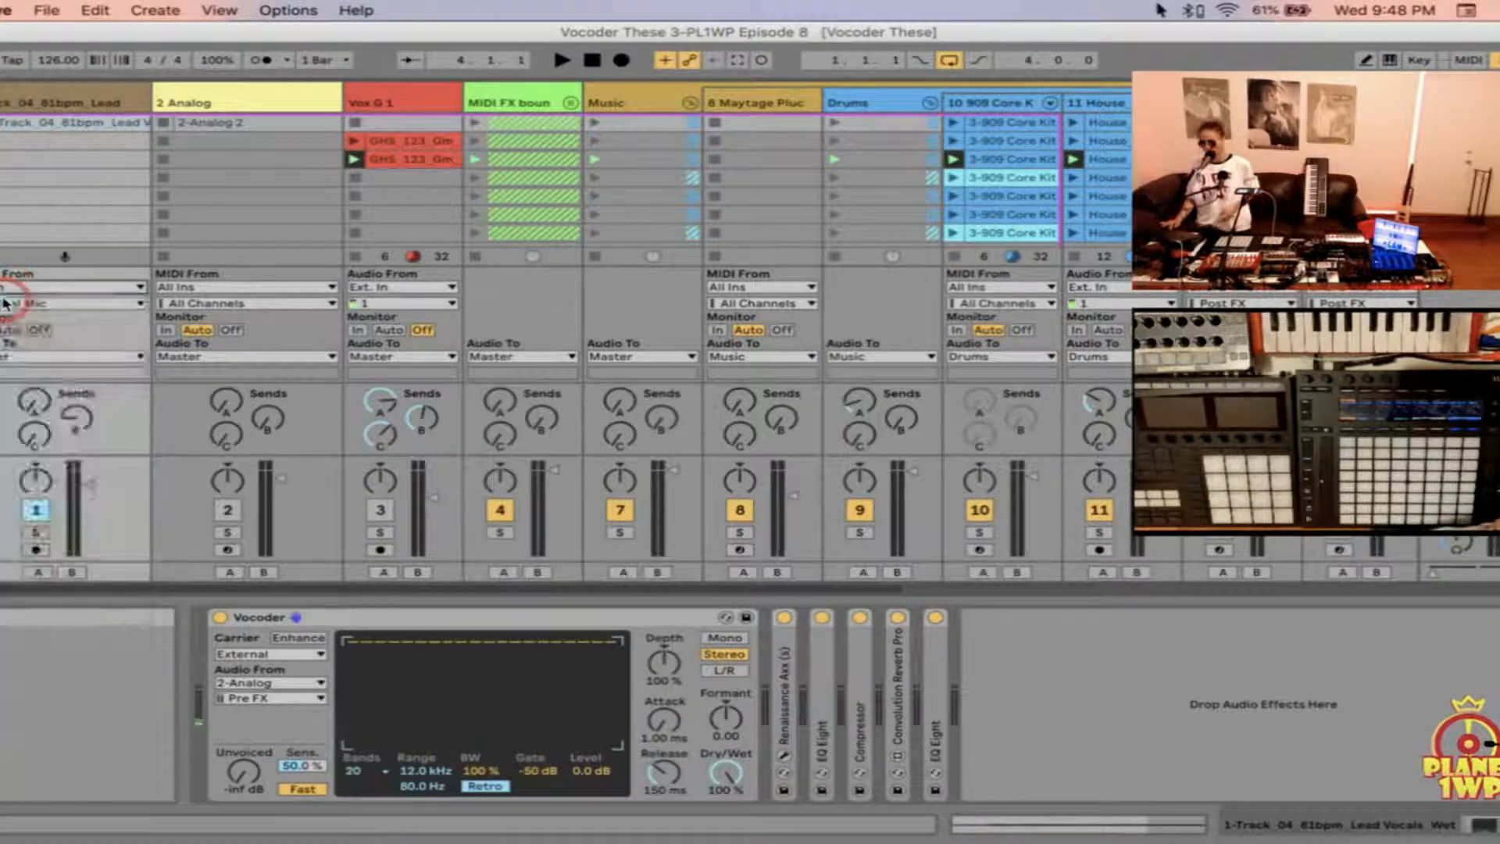
{"action": "left_click", "coordinate": [36, 303]}
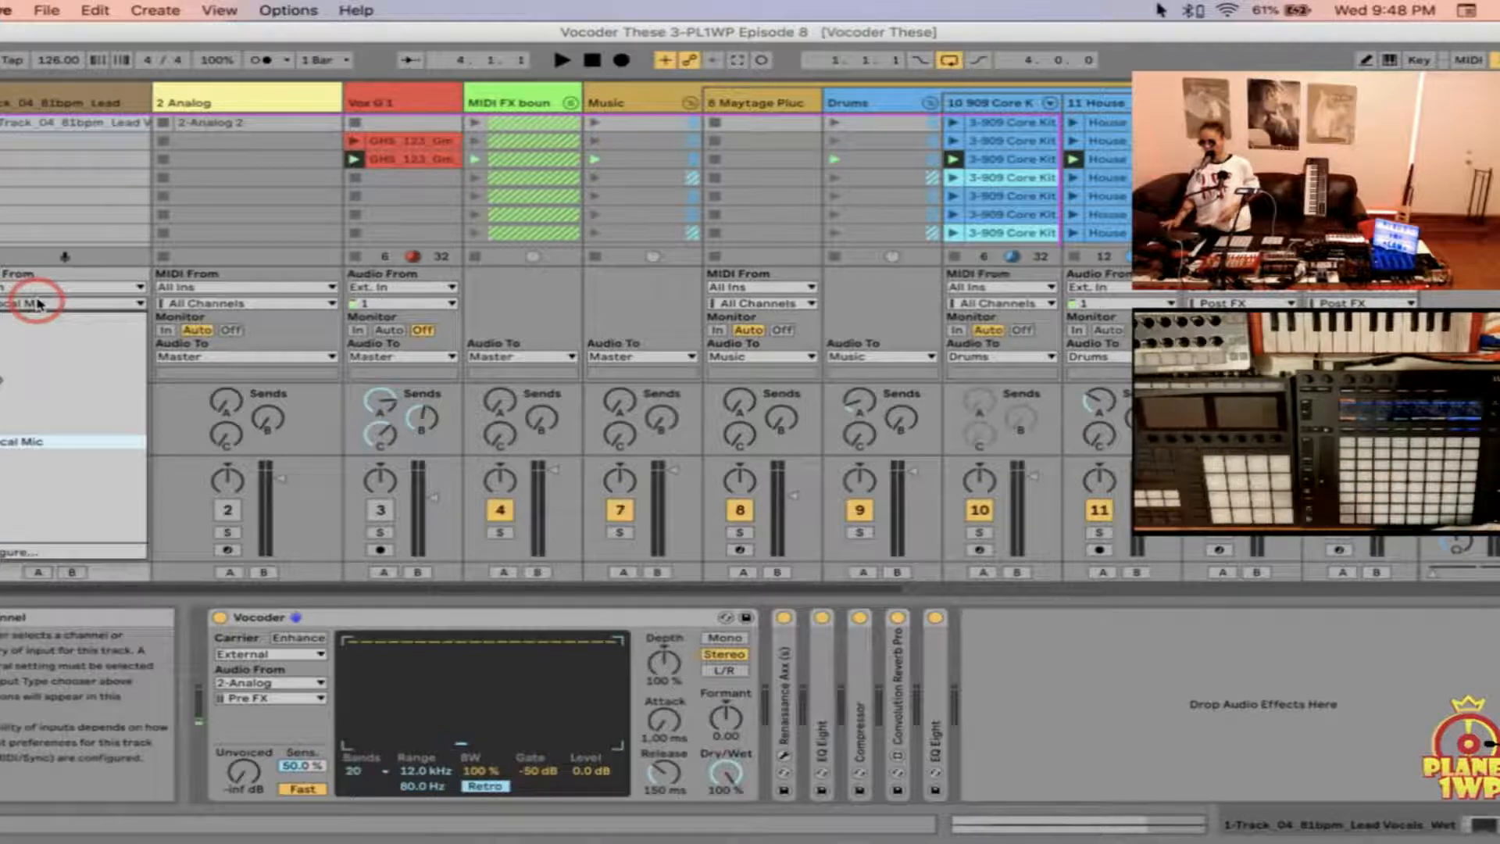
{"action": "left_click", "coordinate": [51, 442]}
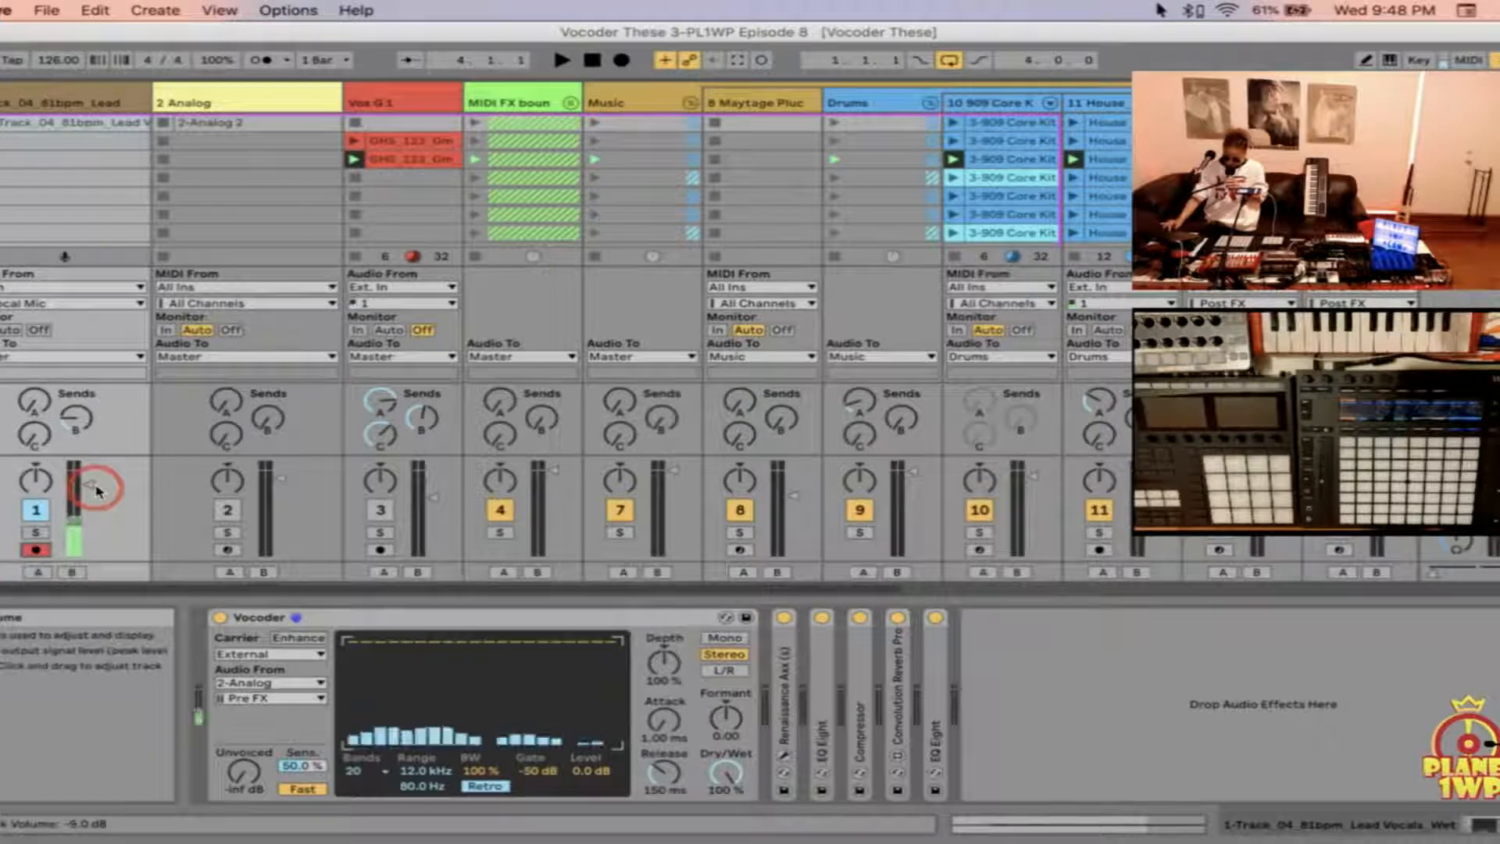
Step: Turn off record arm on the lead vocal track and readjust its volume to a higher level
{"action": "left_click_drag", "start_coordinate": [93, 486], "coordinate": [88, 491]}
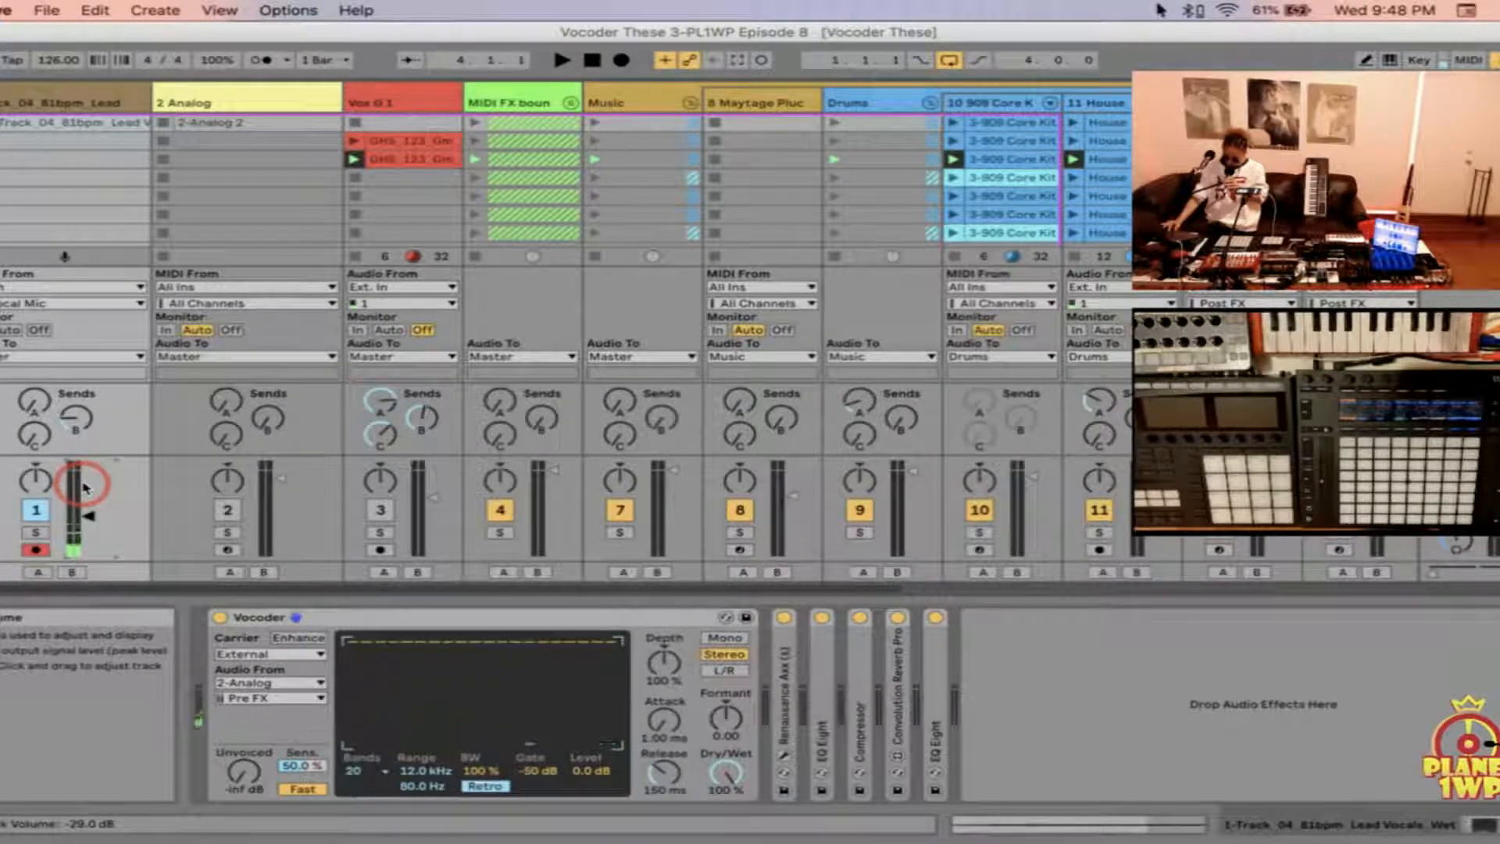
{"action": "left_click", "coordinate": [43, 550]}
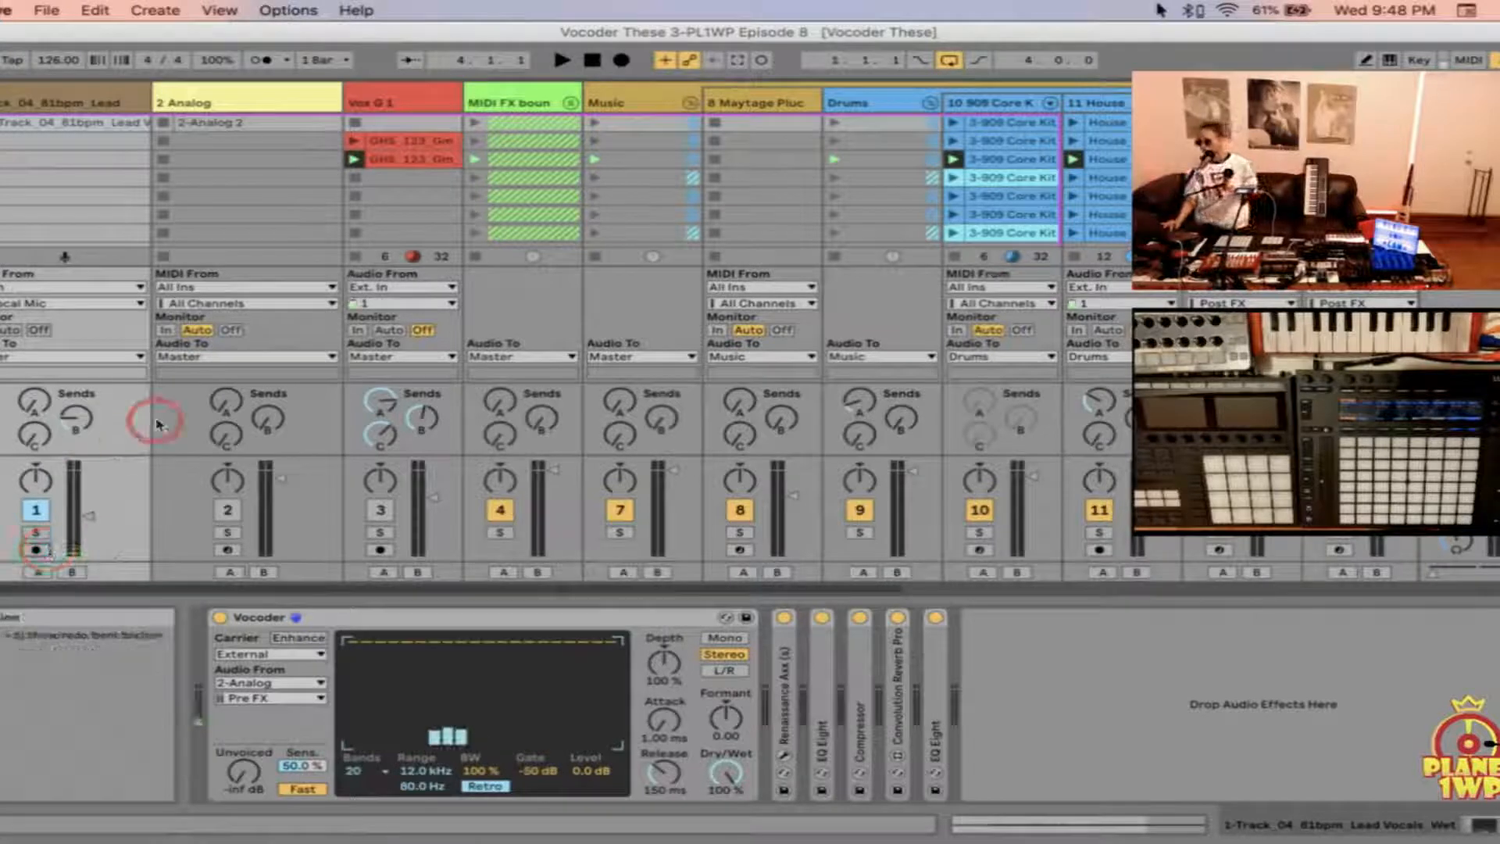
{"action": "left_click_drag", "start_coordinate": [86, 514], "coordinate": [86, 516]}
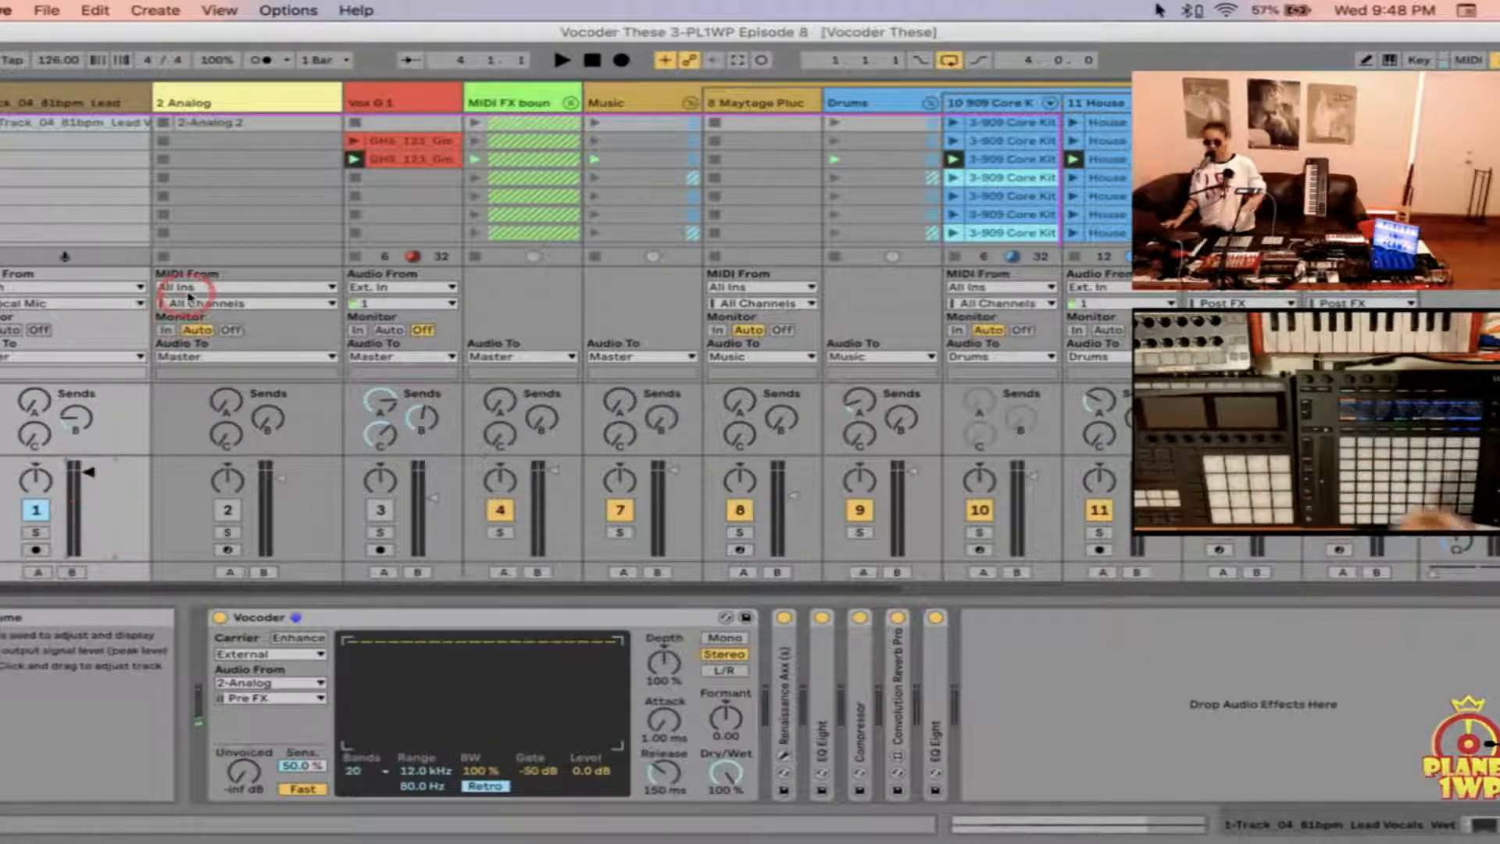
Step: Select the 2 Analog track to examine its Analog instrument, and show the browser with the built-in instruments
{"action": "left_click", "coordinate": [238, 106]}
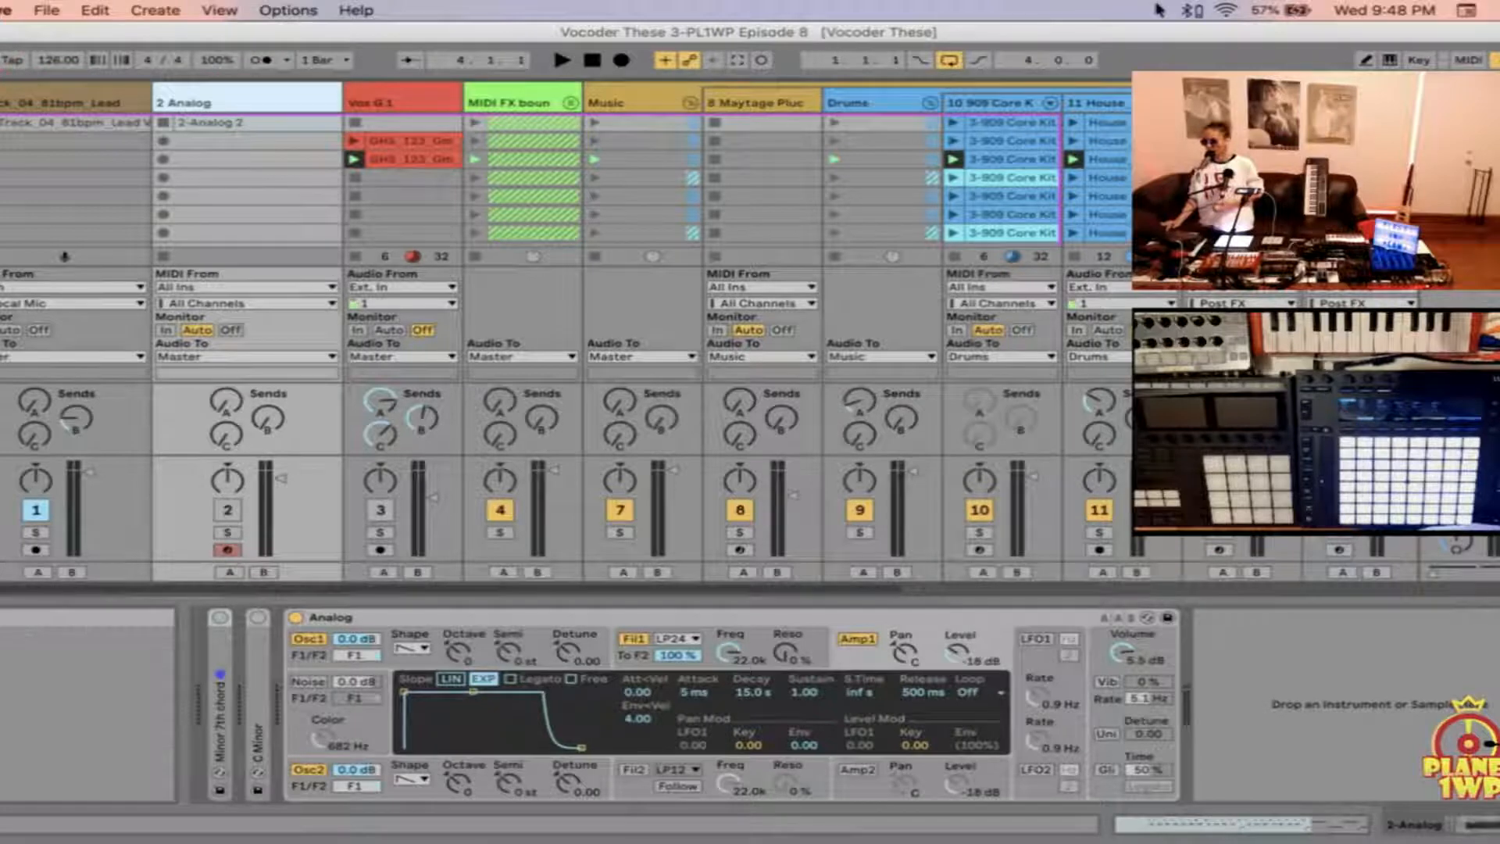
{"action": "left_click", "coordinate": [1, 91]}
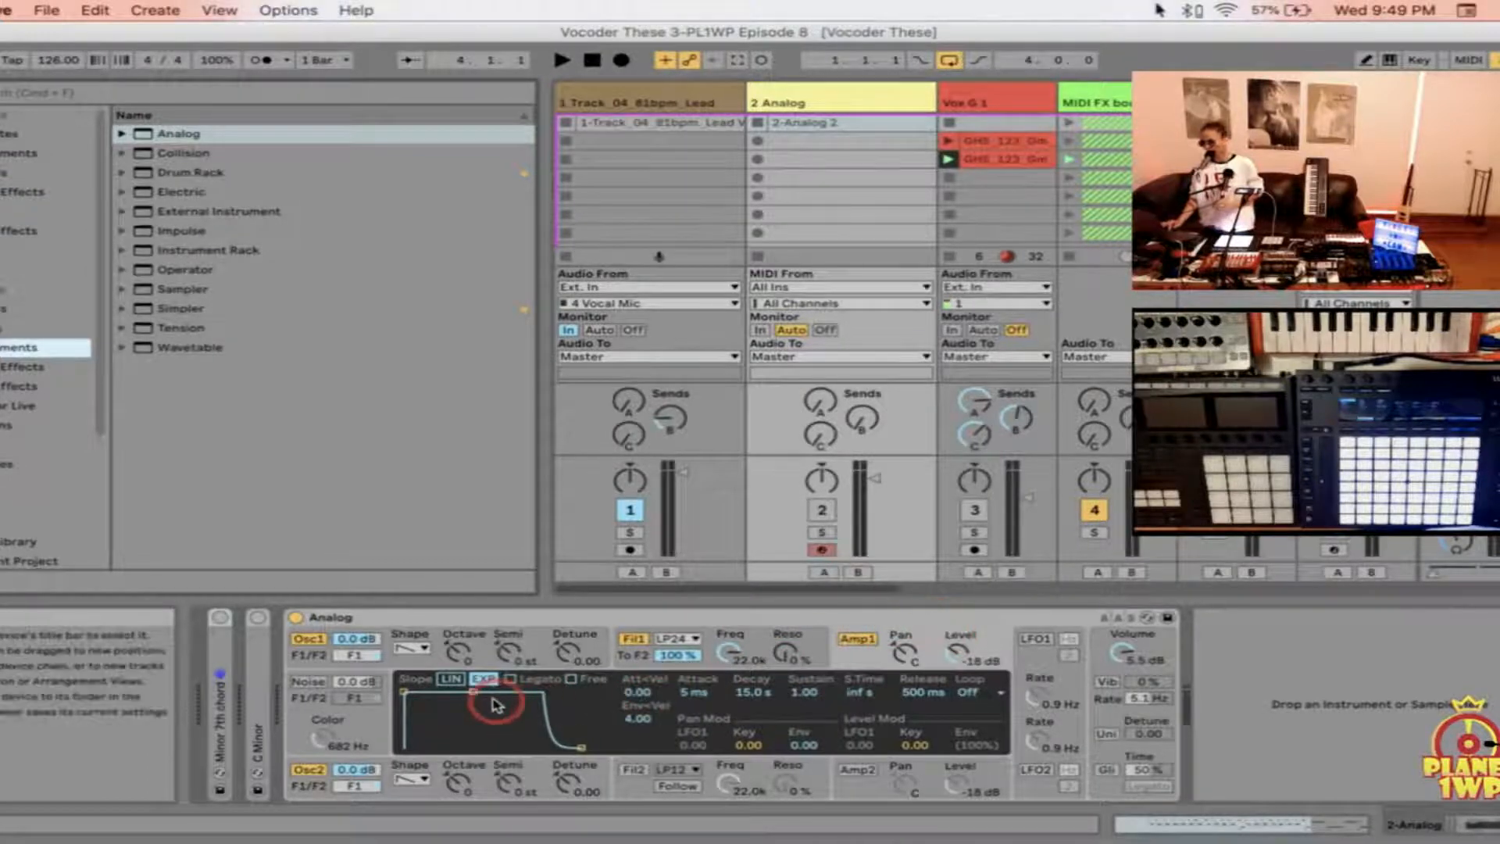
{"action": "left_click_drag", "start_coordinate": [476, 697], "coordinate": [477, 694]}
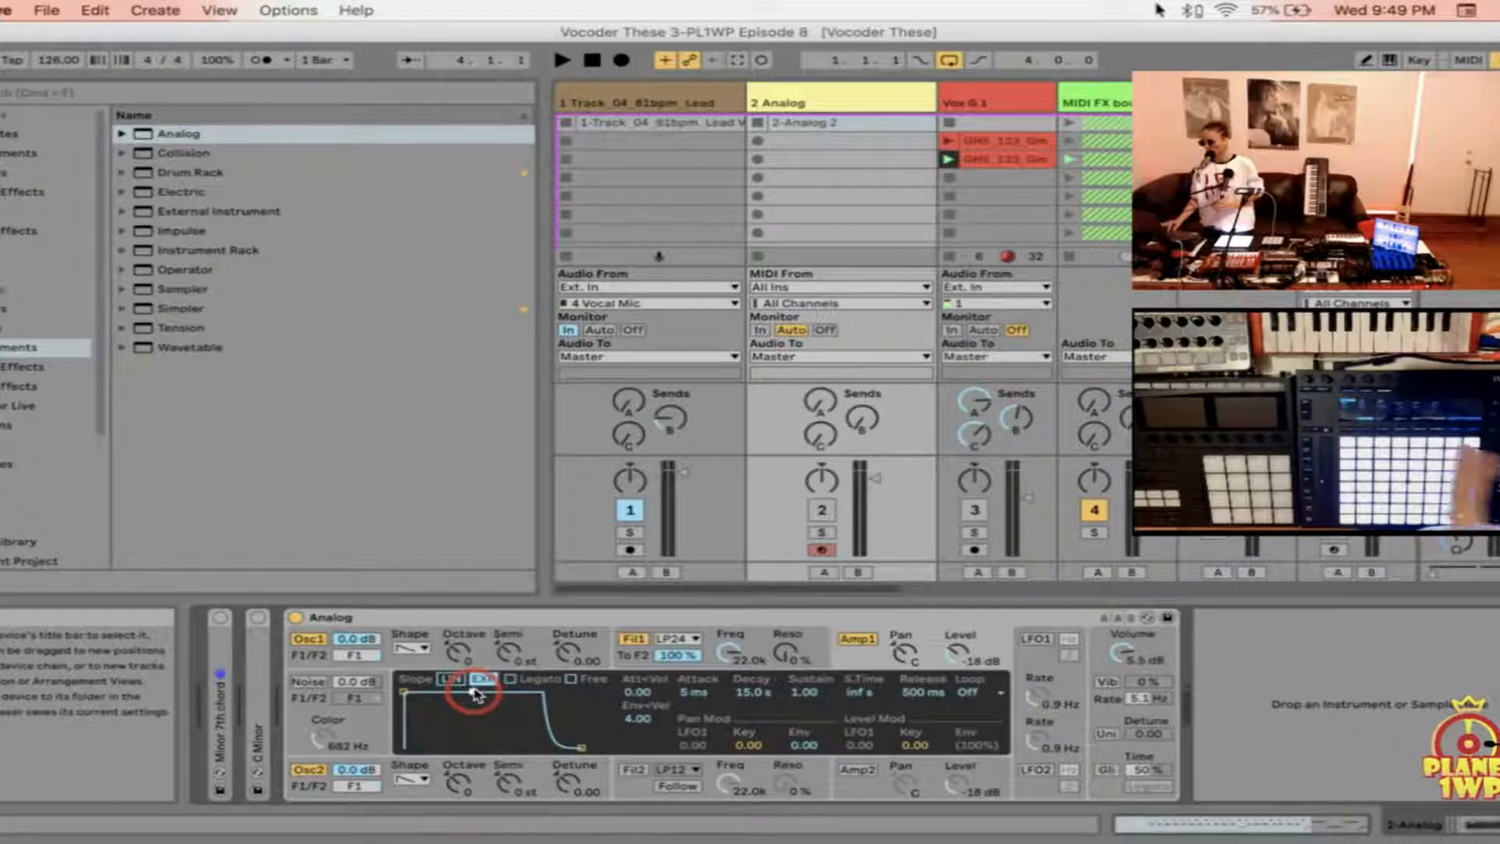
{"action": "left_click_drag", "start_coordinate": [476, 694], "coordinate": [476, 693]}
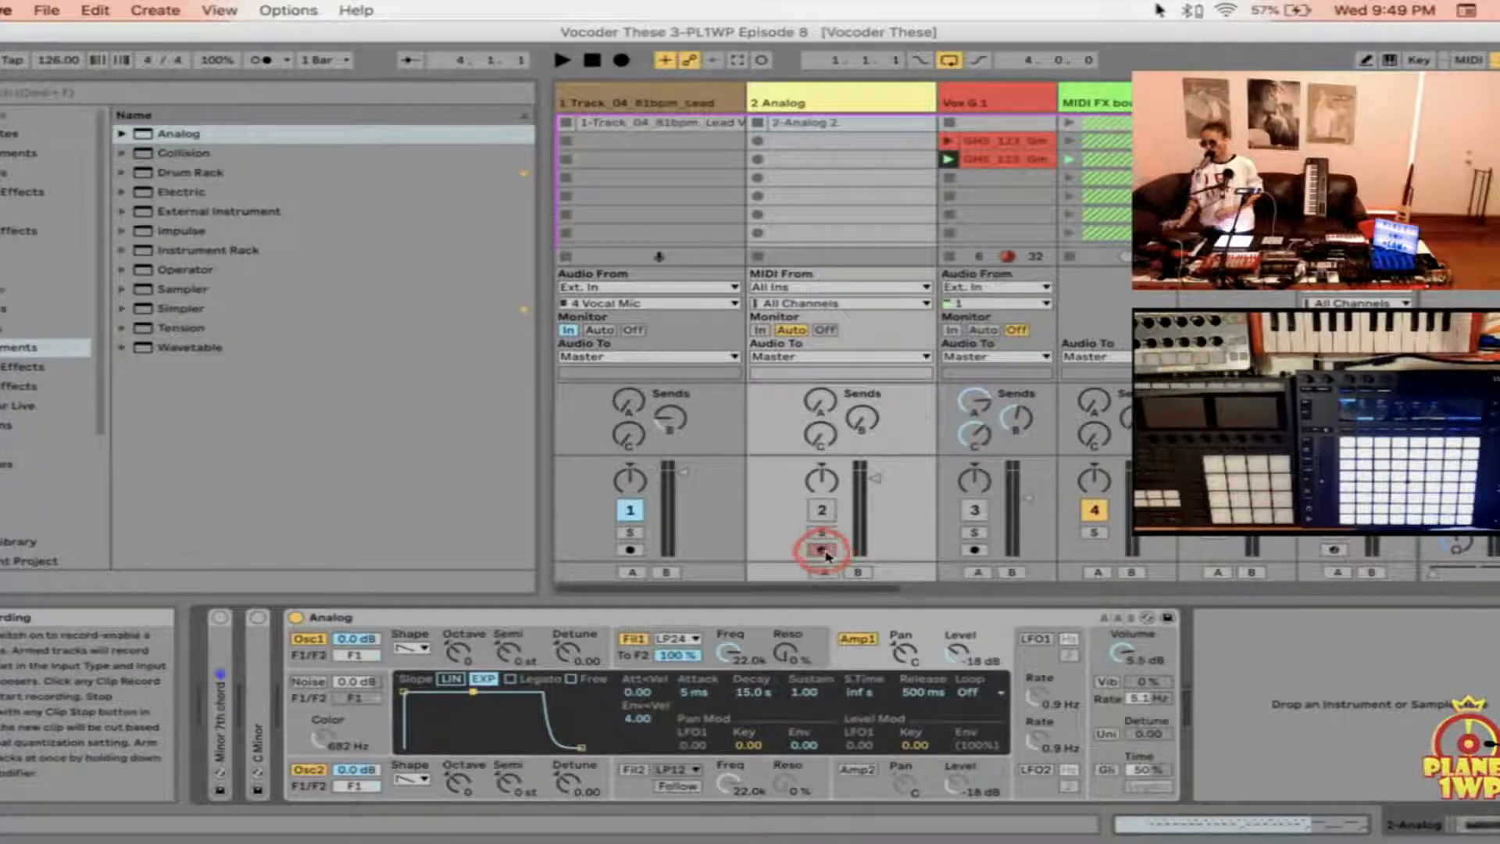
{"action": "left_click", "coordinate": [822, 510]}
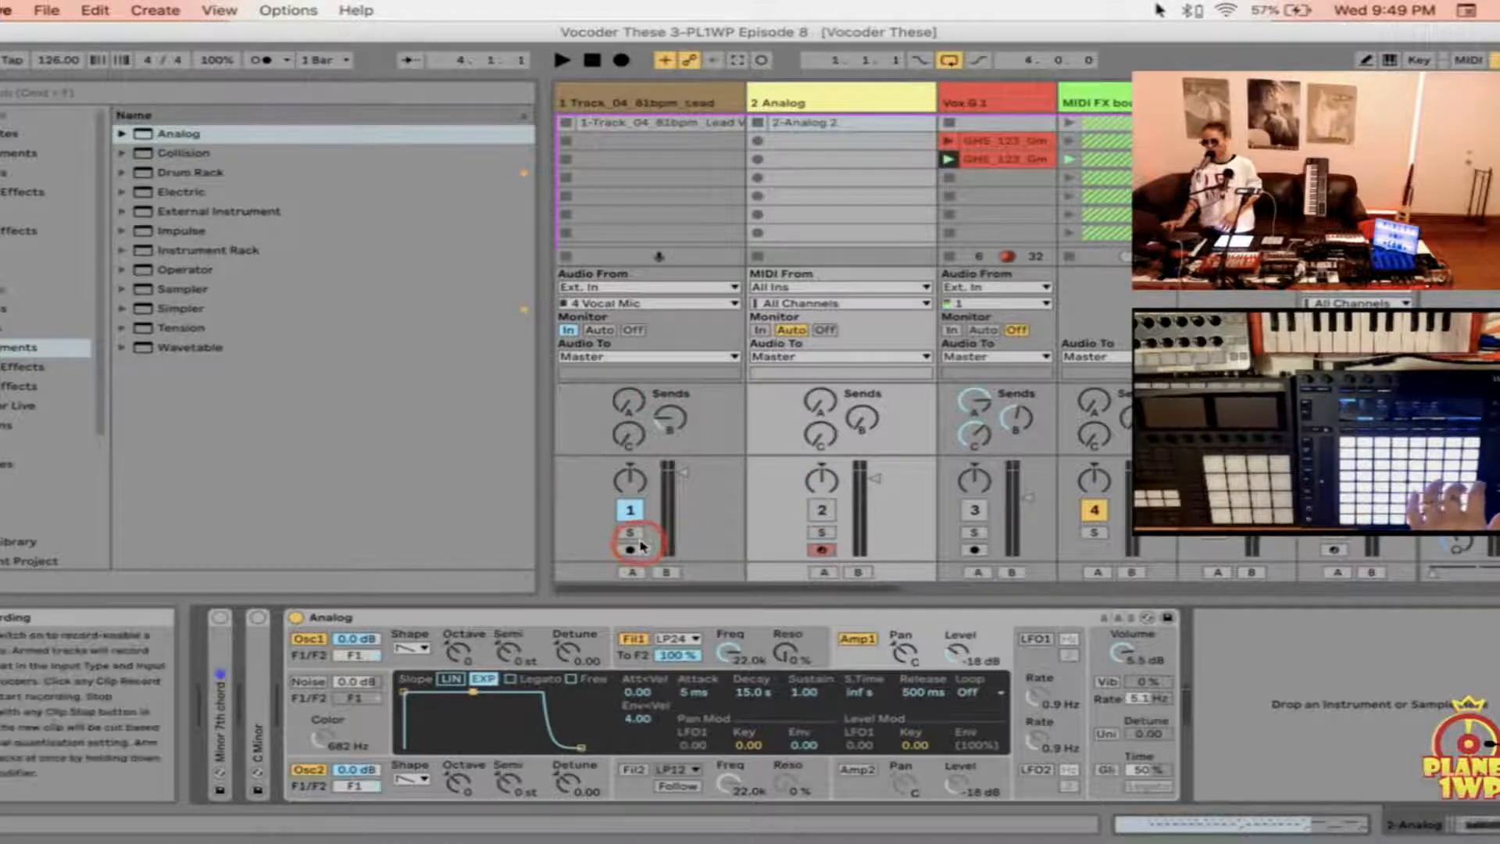
Step: Find Vocoder among the browser's audio effects and show the Vocoder device on the lead vocal track
{"action": "left_click", "coordinate": [666, 99]}
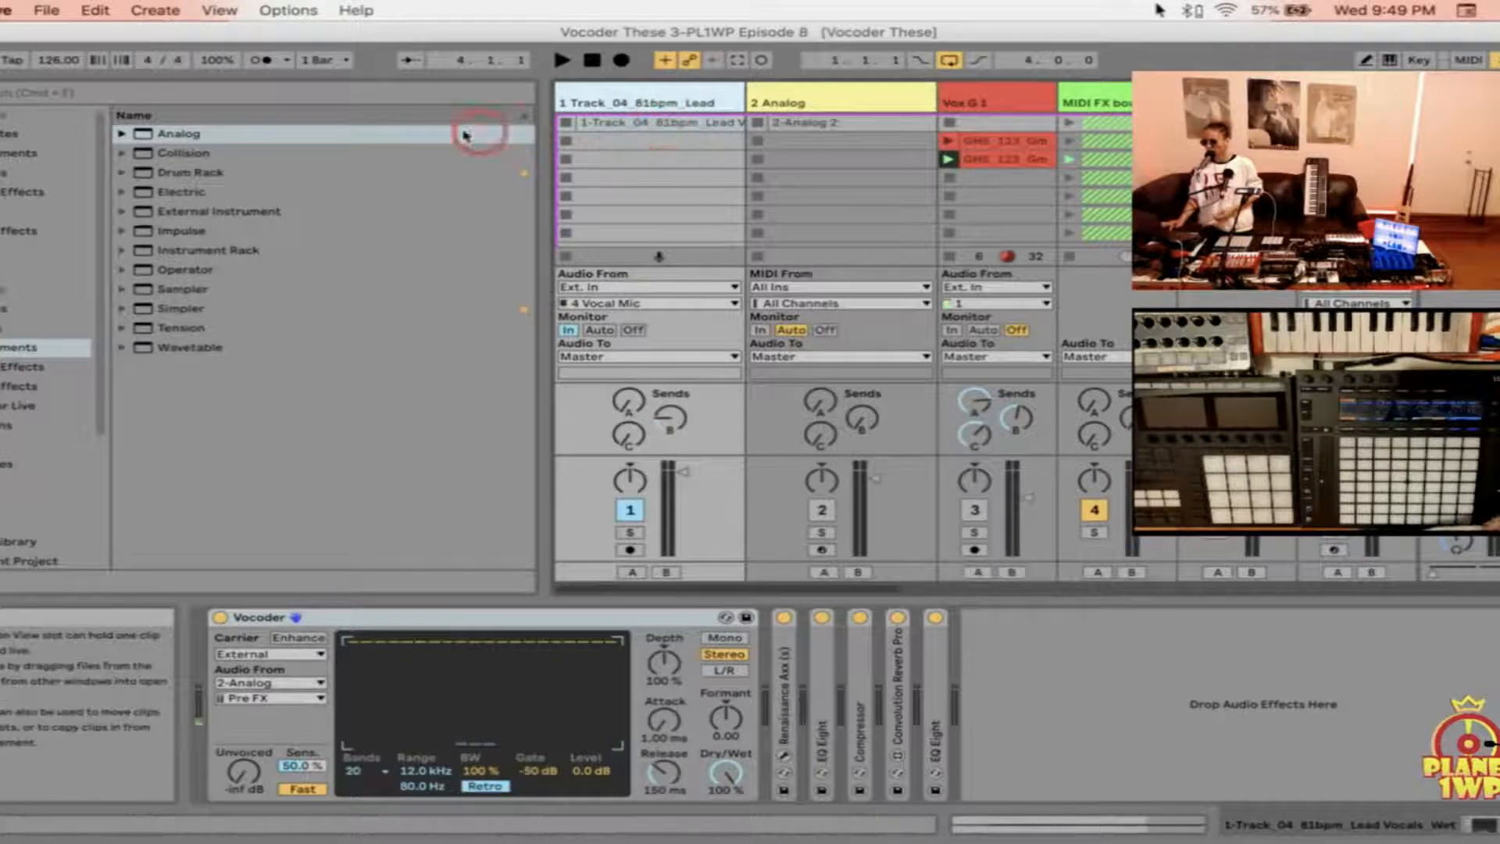
{"action": "left_click", "coordinate": [22, 366]}
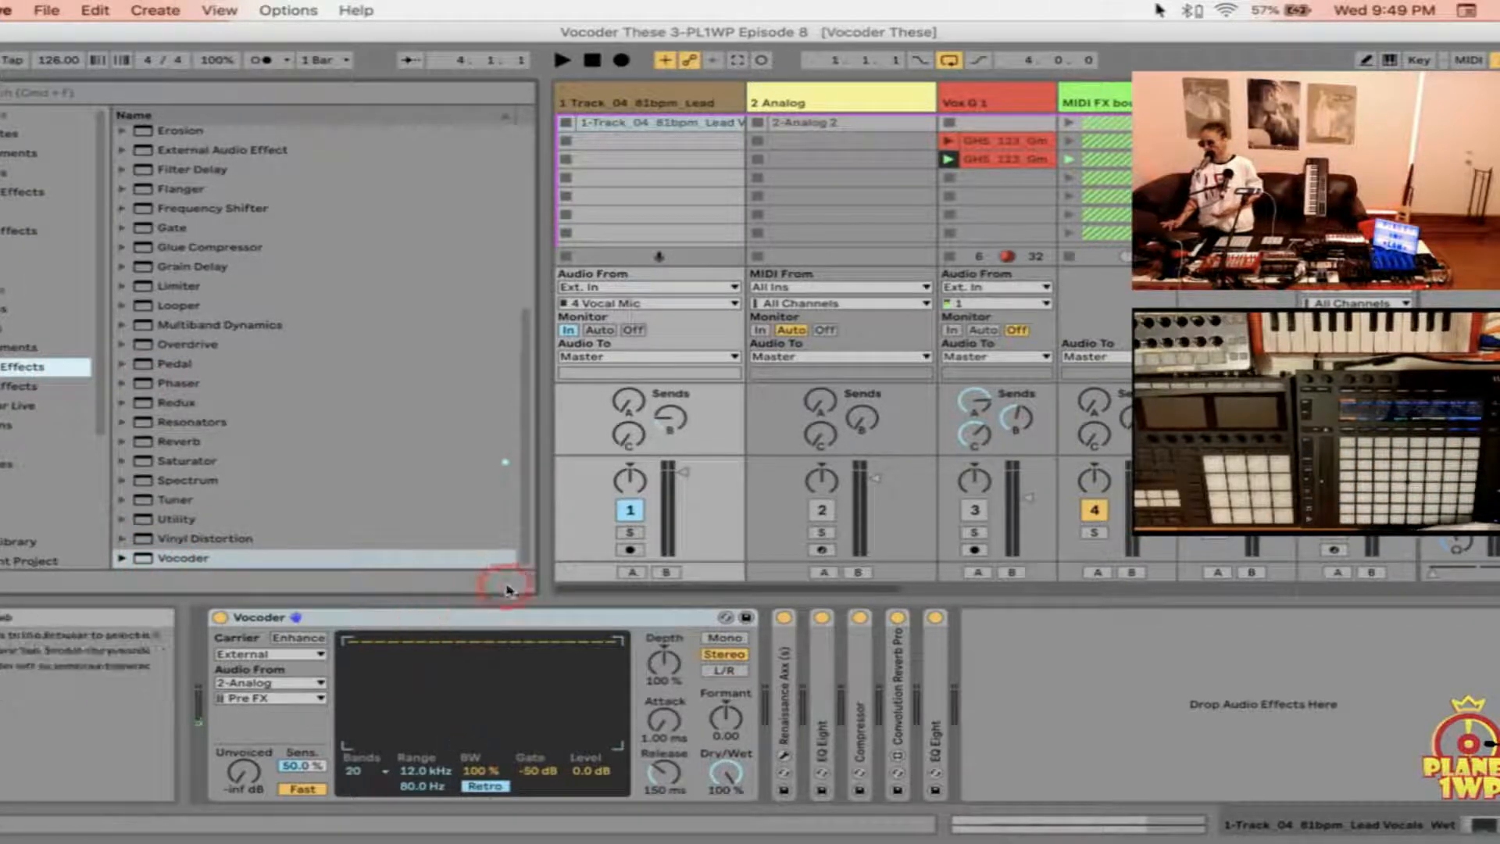
{"action": "left_click", "coordinate": [657, 92]}
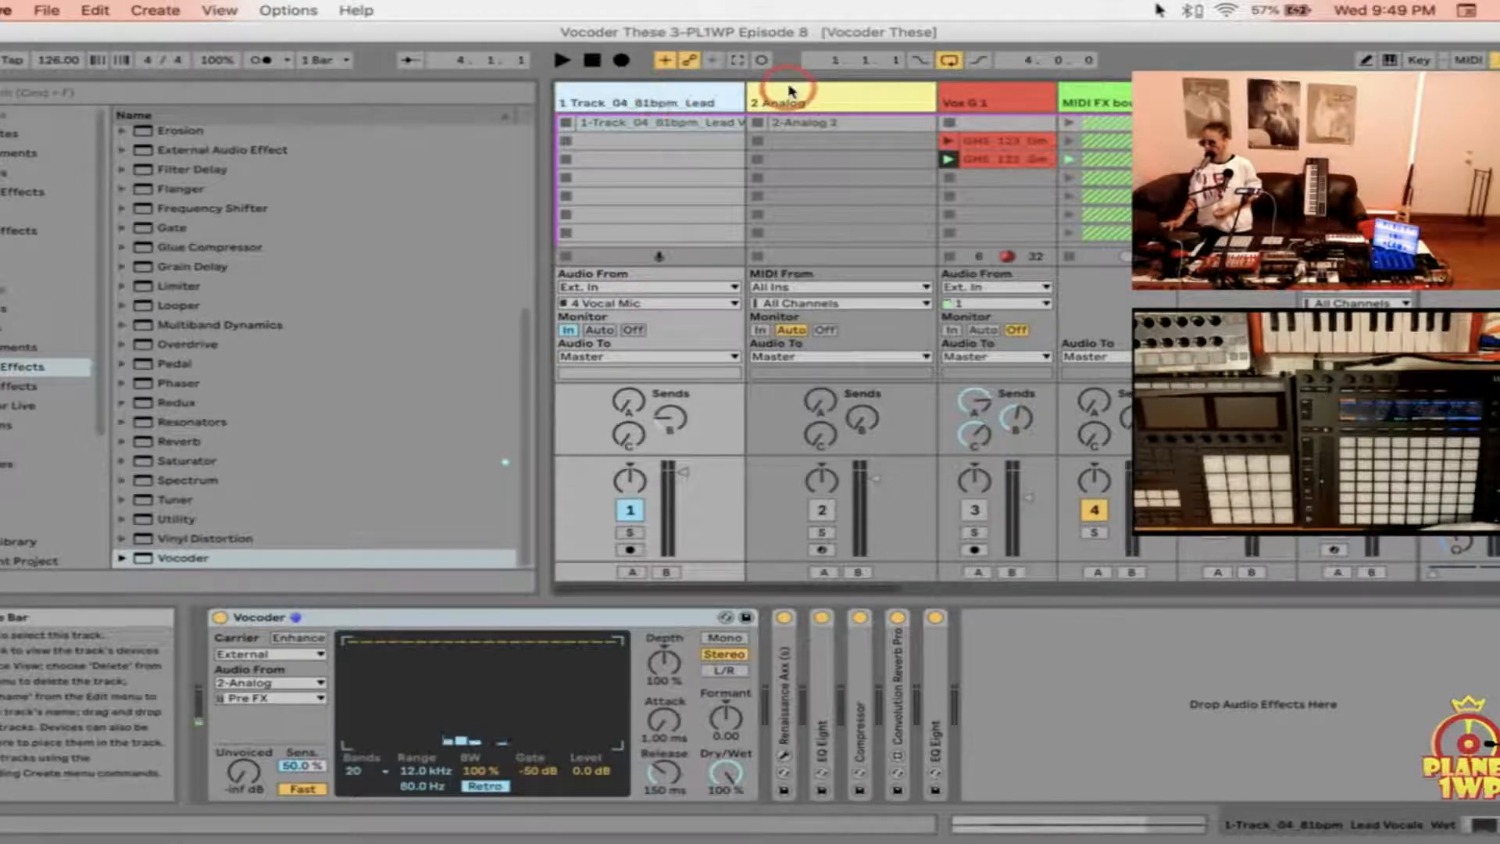
{"action": "key", "text": "Right"}
{"action": "left_click", "coordinate": [677, 95]}
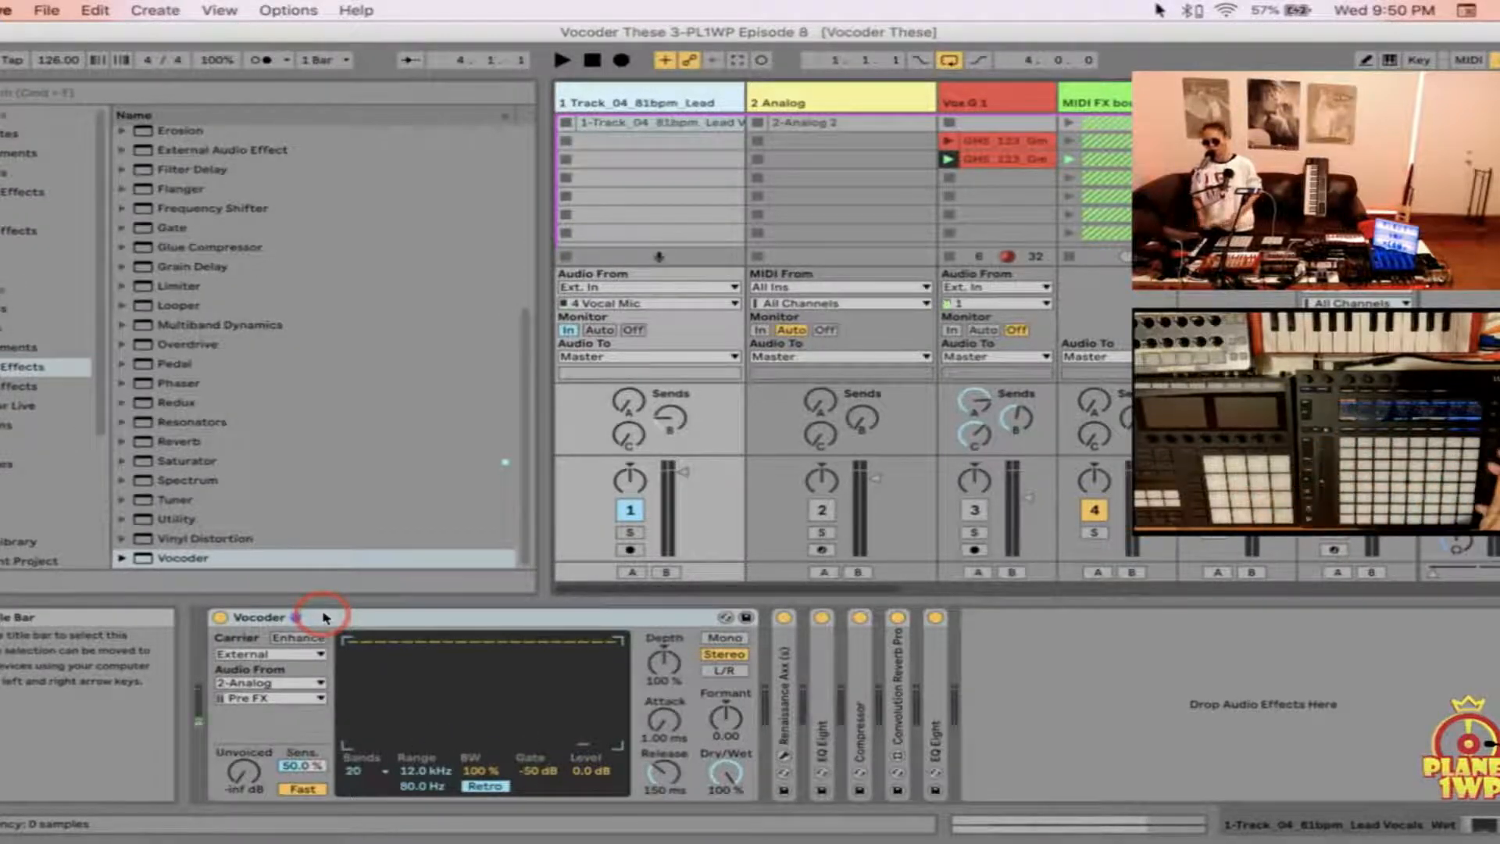
Step: Set the Vocoder's carrier to External and its audio source to the 2-Analog track
{"action": "left_click", "coordinate": [294, 655]}
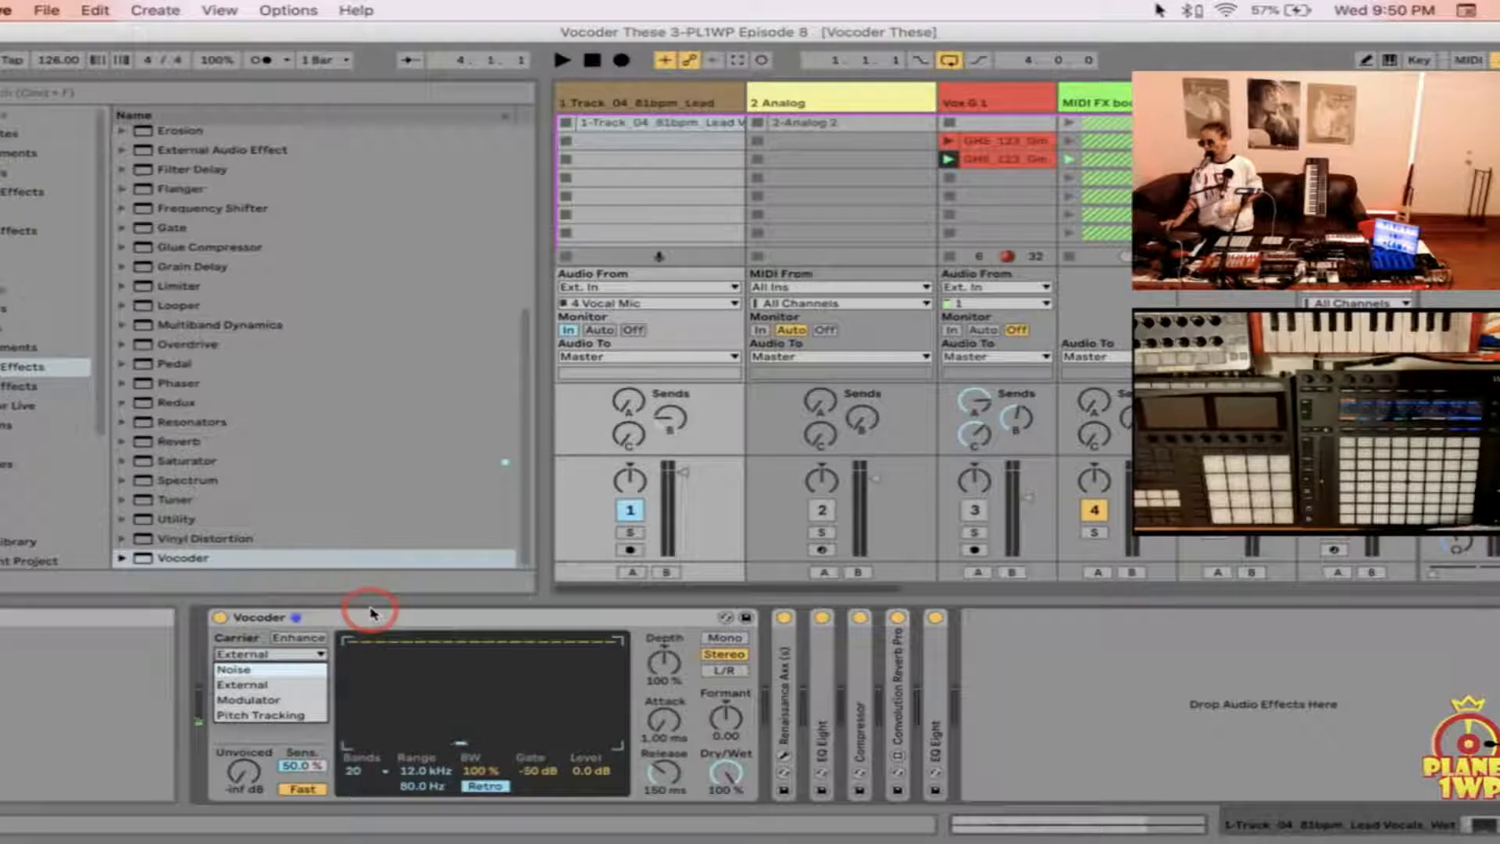
{"action": "left_click", "coordinate": [296, 688]}
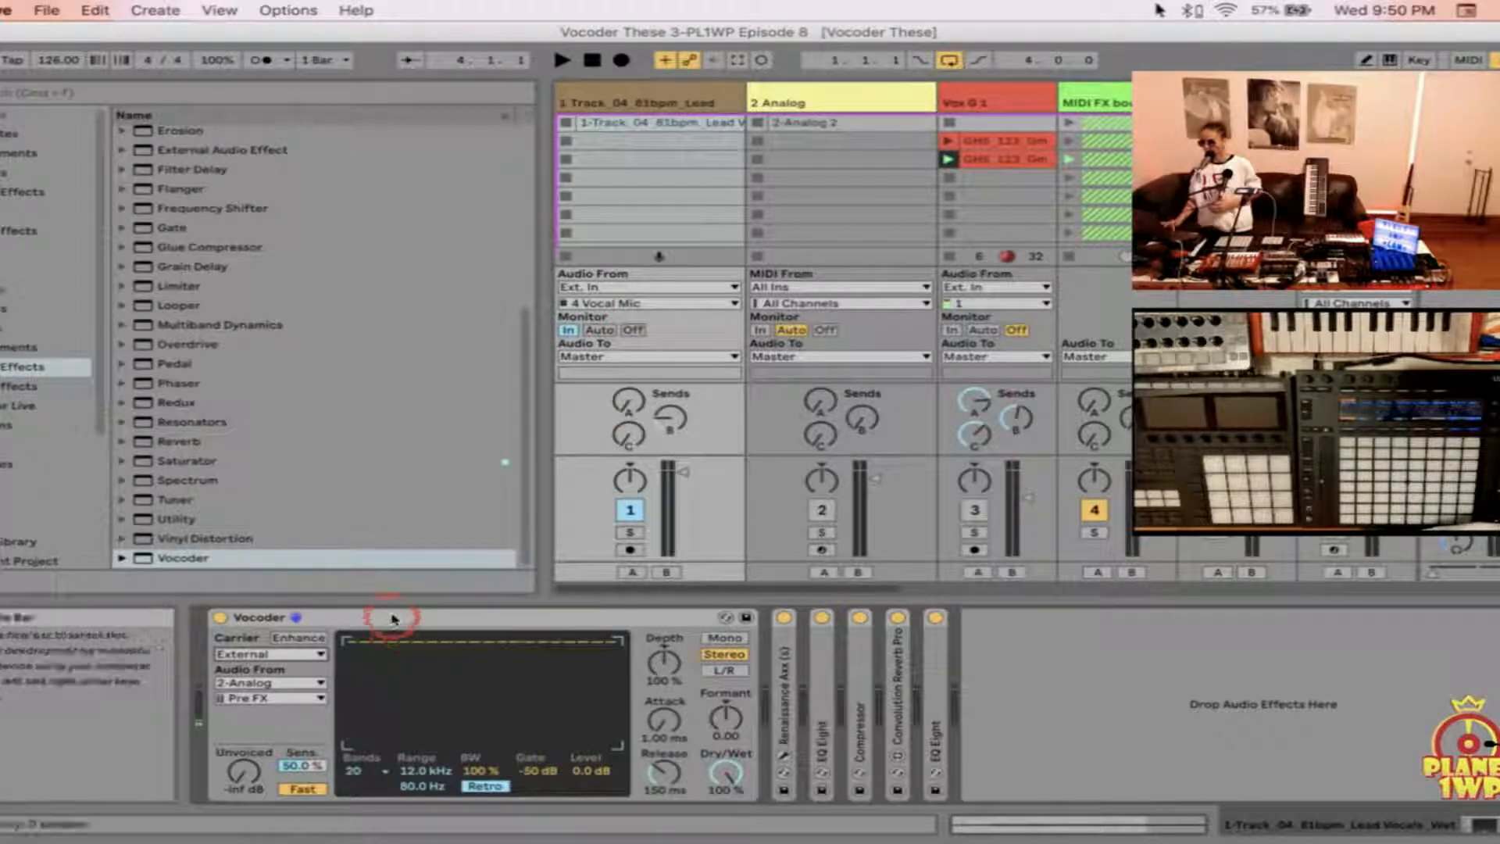
{"action": "left_click", "coordinate": [284, 687]}
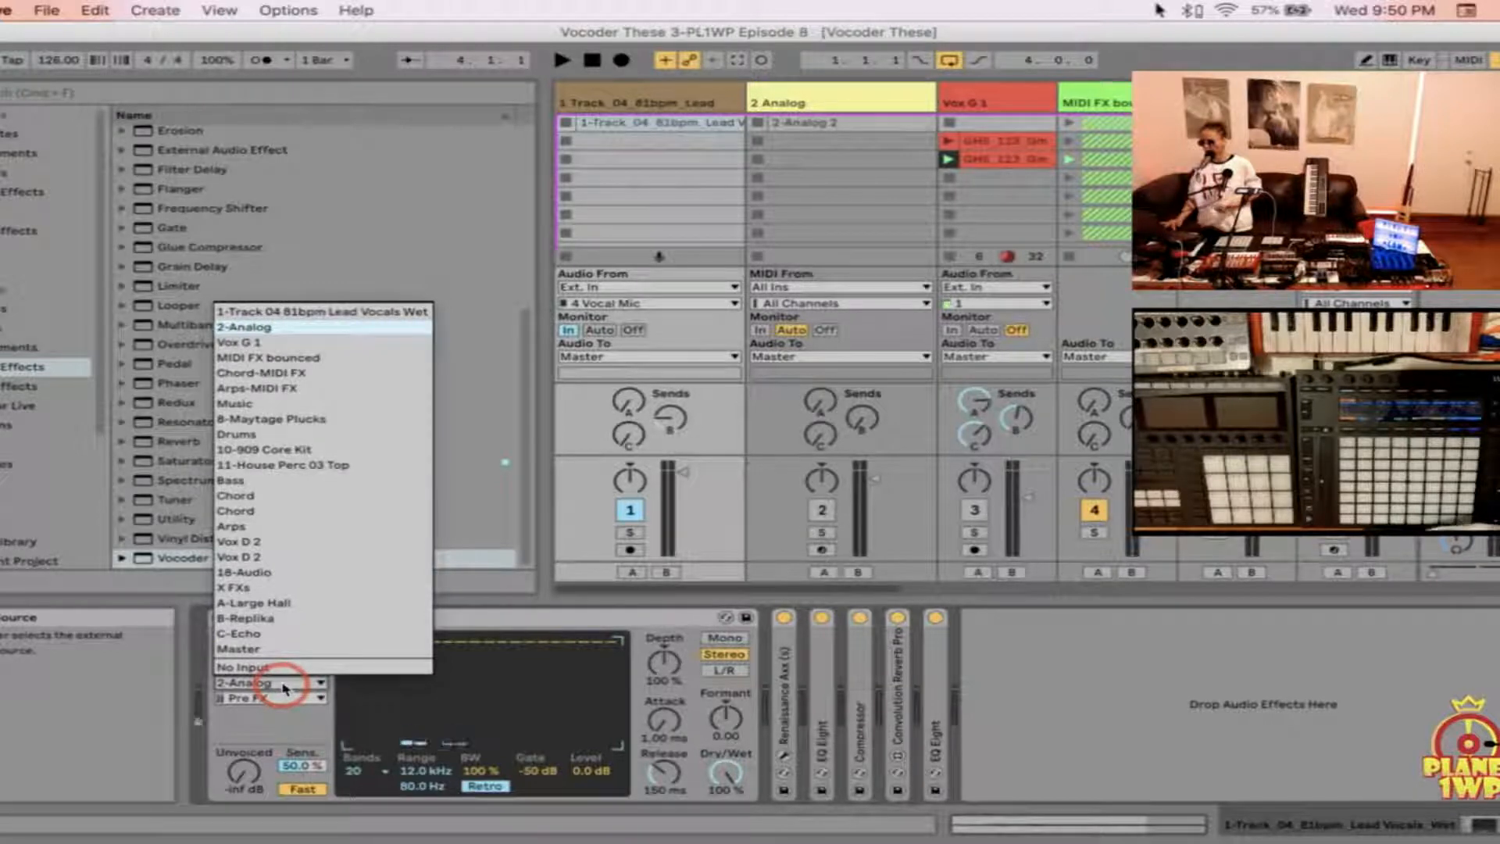
{"action": "left_click", "coordinate": [508, 603]}
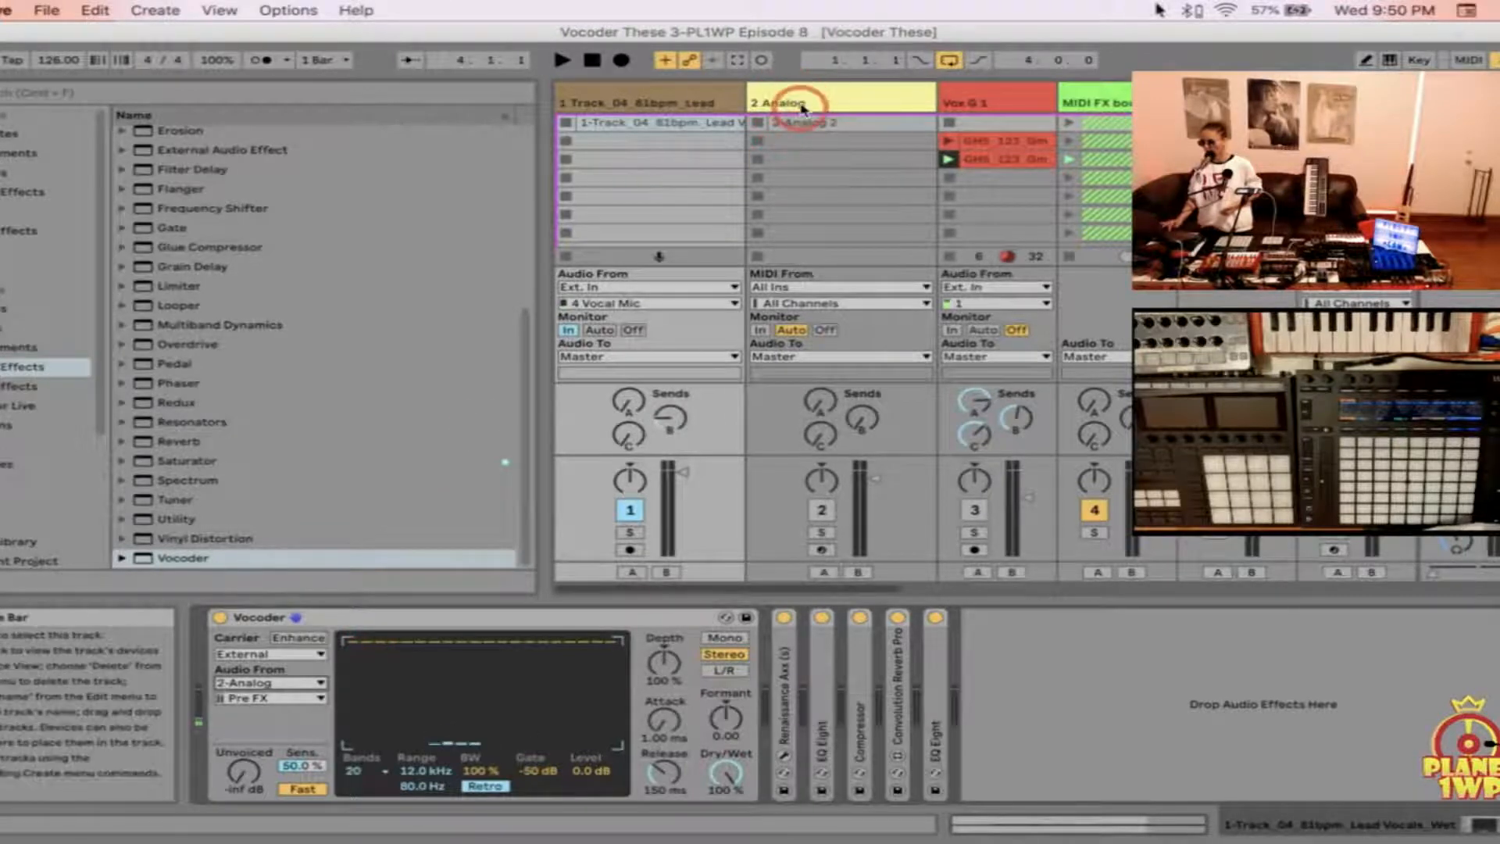
{"action": "left_click", "coordinate": [287, 684]}
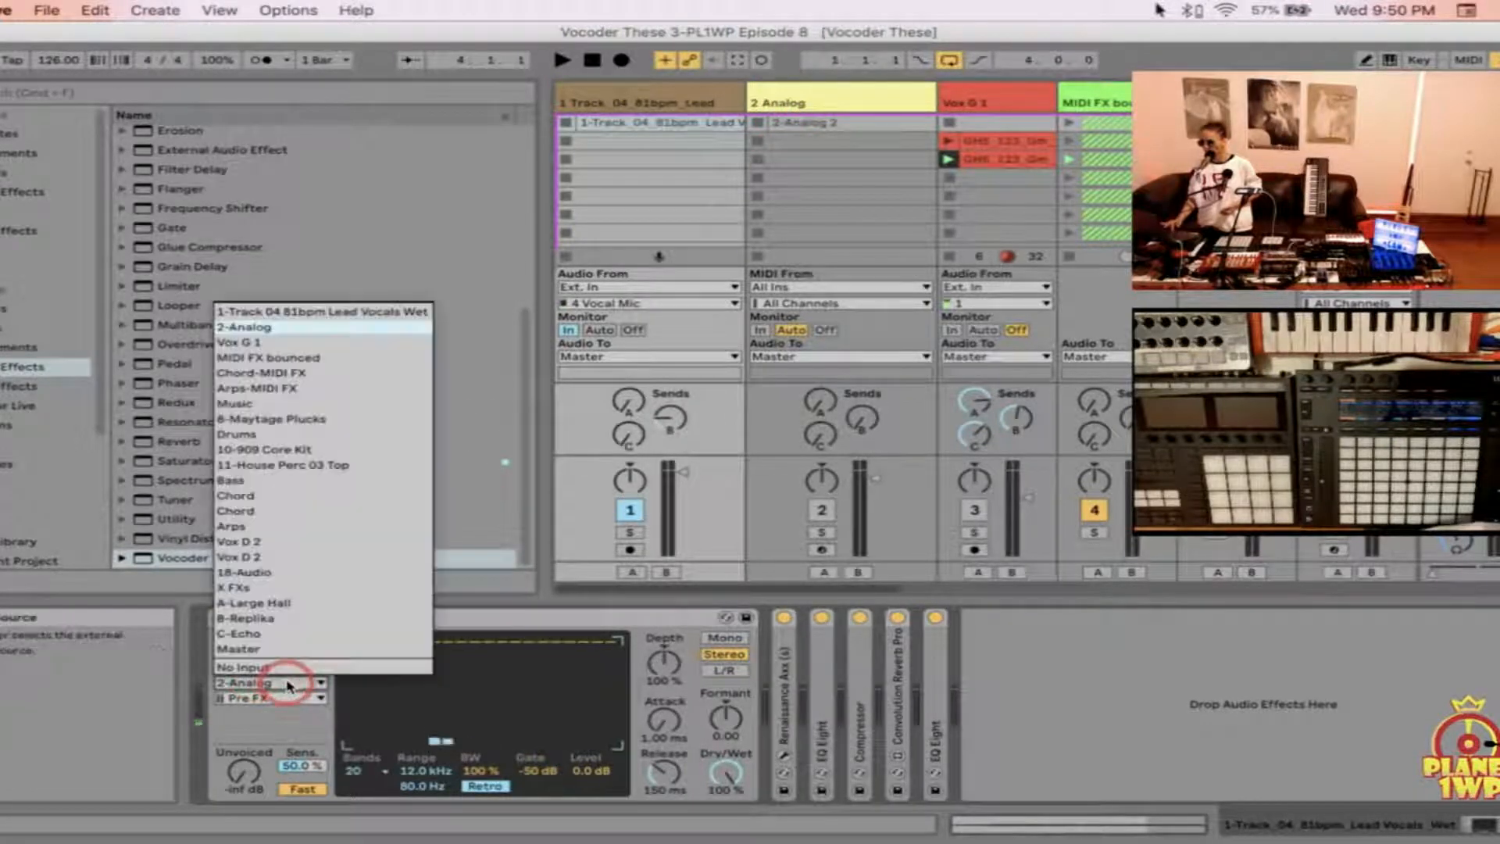
{"action": "left_click", "coordinate": [358, 331]}
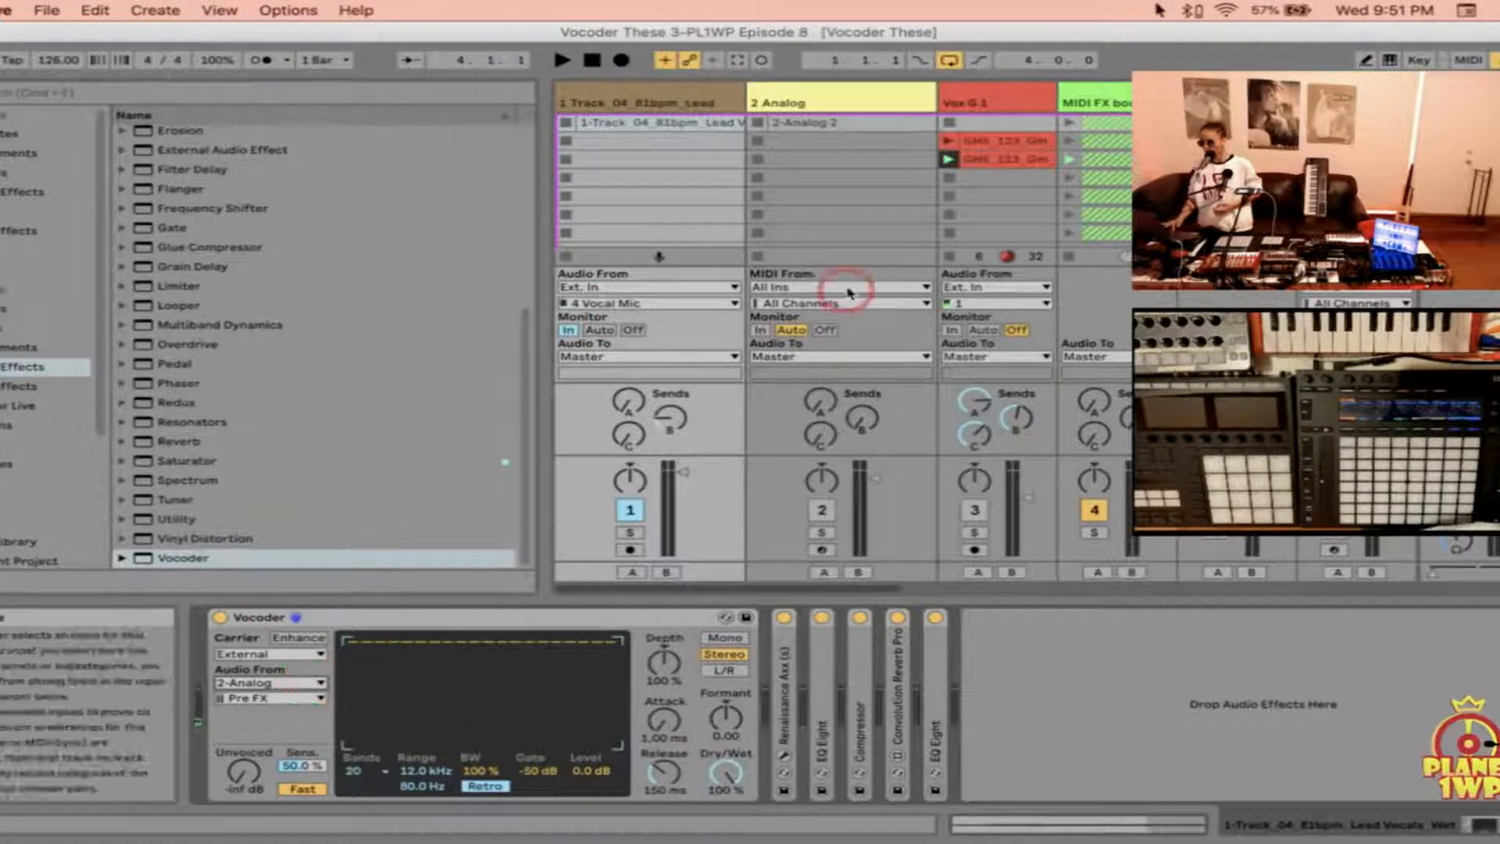
{"action": "left_click", "coordinate": [300, 684]}
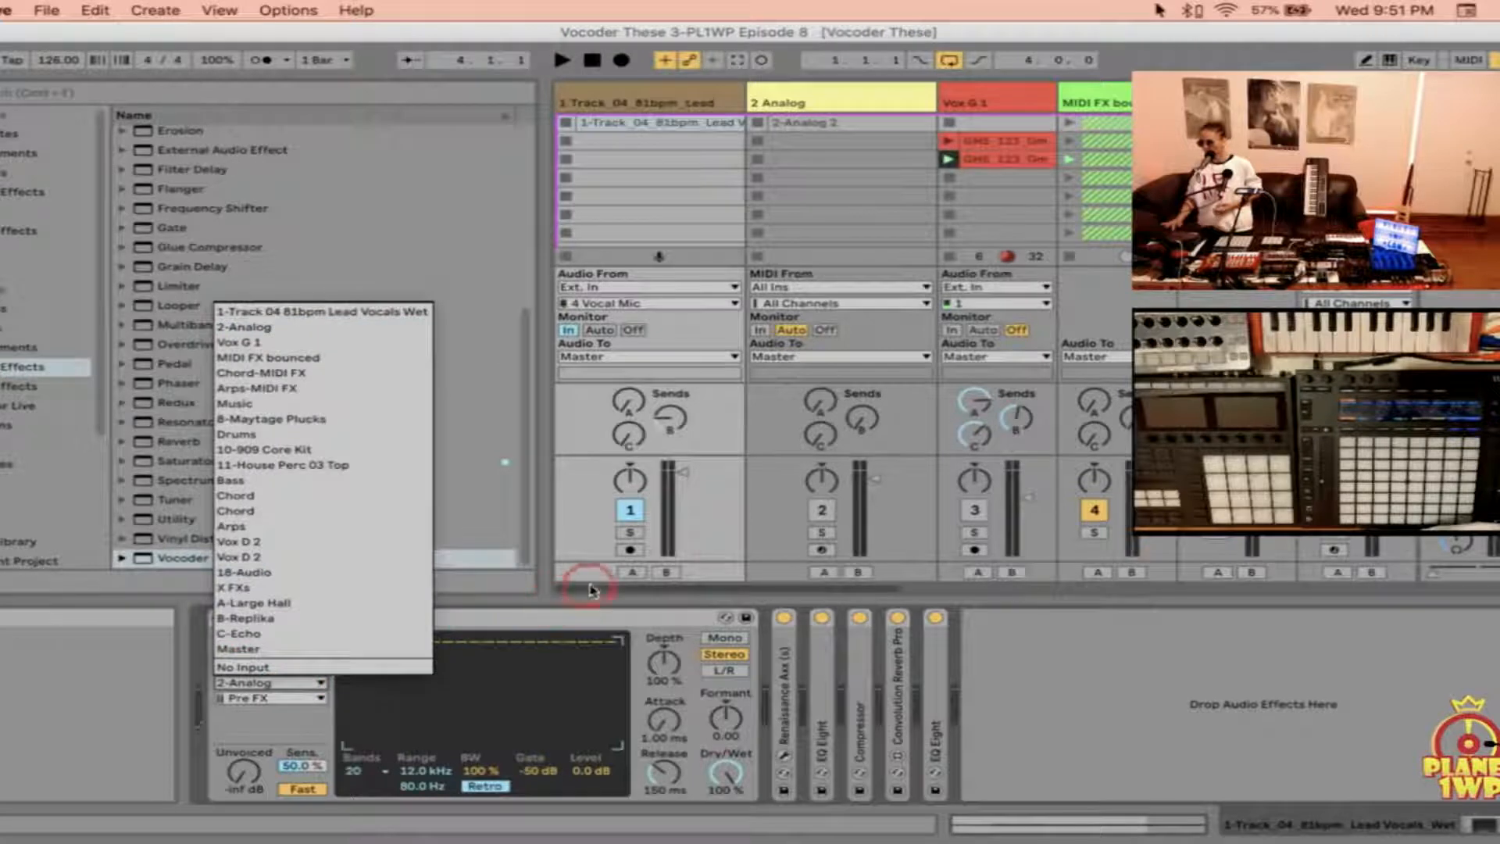
{"action": "left_click", "coordinate": [570, 606]}
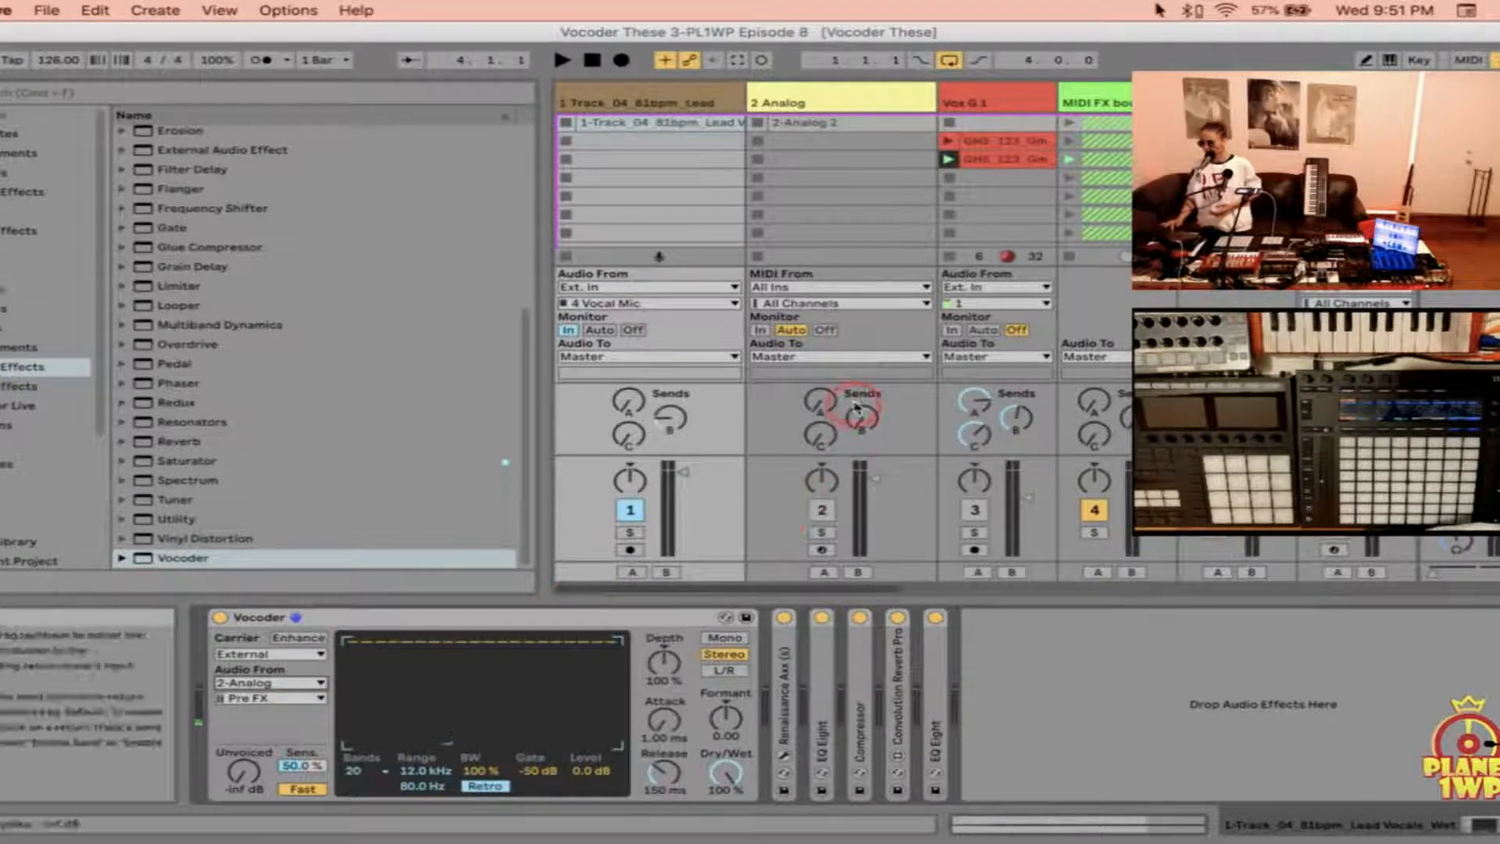
{"action": "left_click_drag", "start_coordinate": [856, 496], "coordinate": [881, 490]}
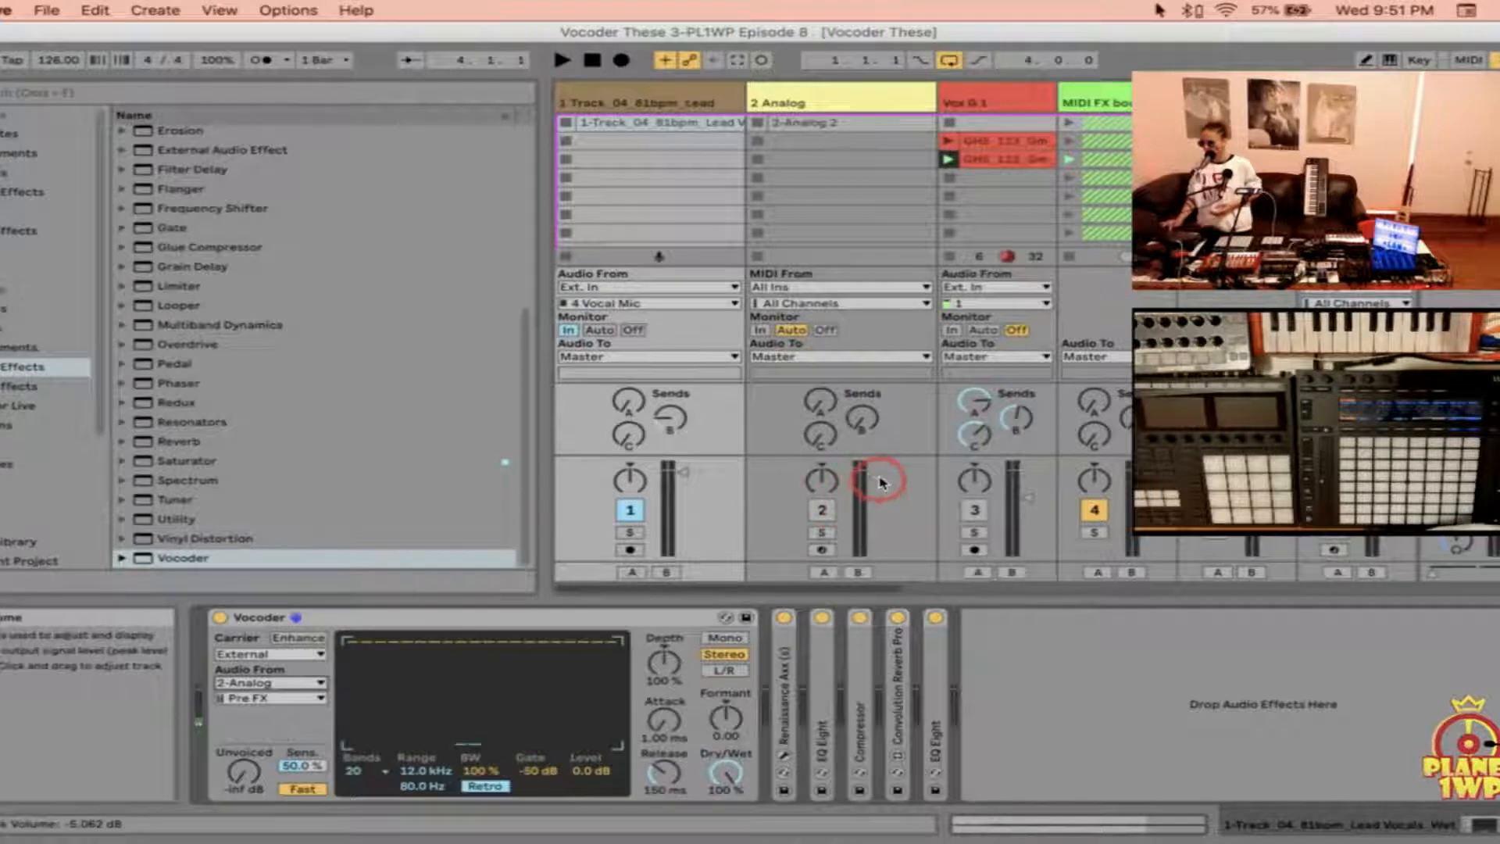
{"action": "left_click", "coordinate": [824, 513]}
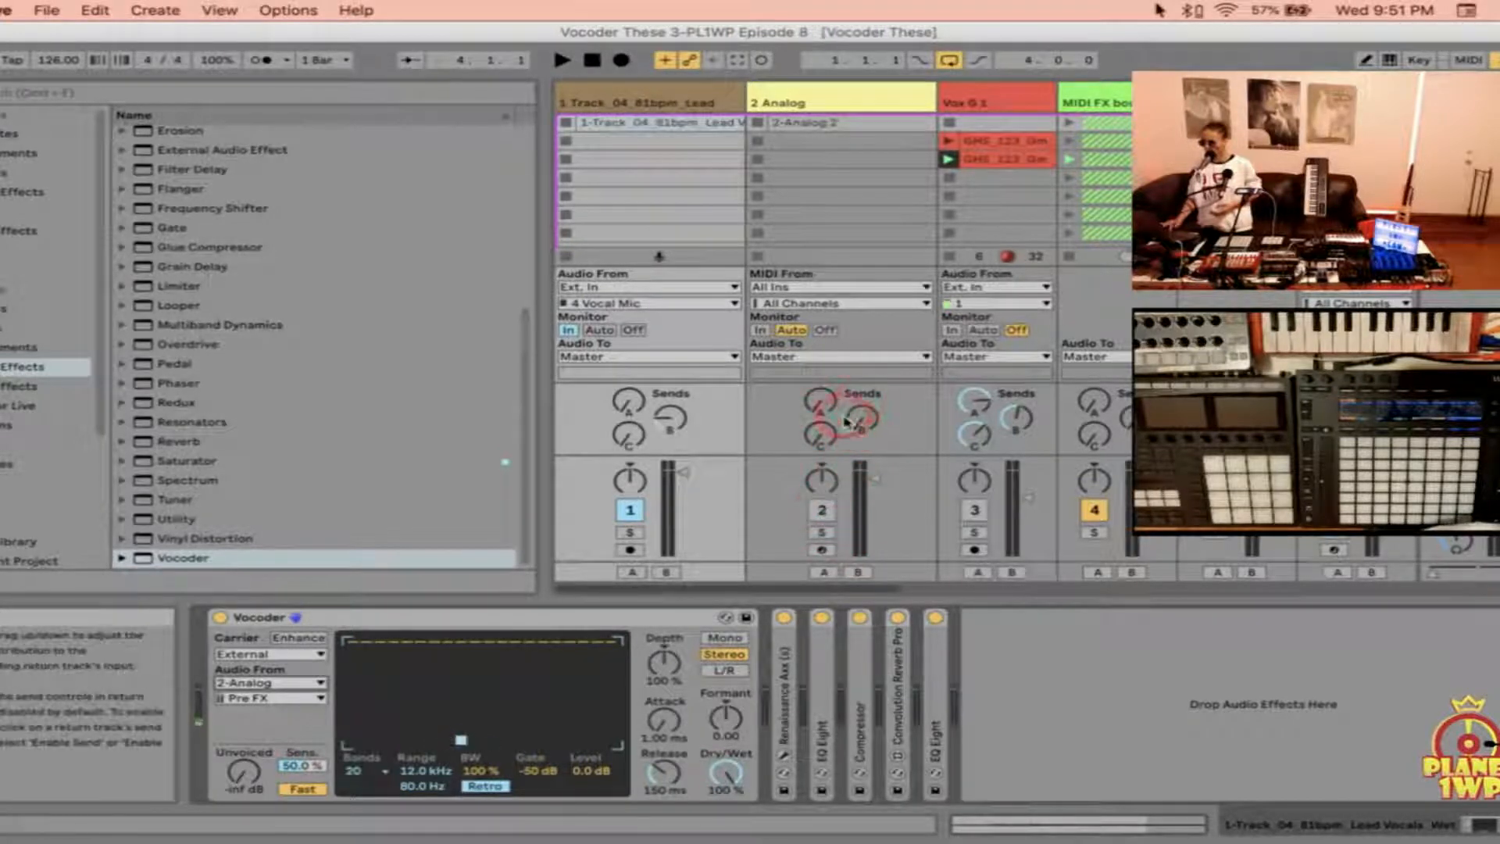
{"action": "left_click", "coordinate": [785, 483]}
{"action": "left_click", "coordinate": [713, 588]}
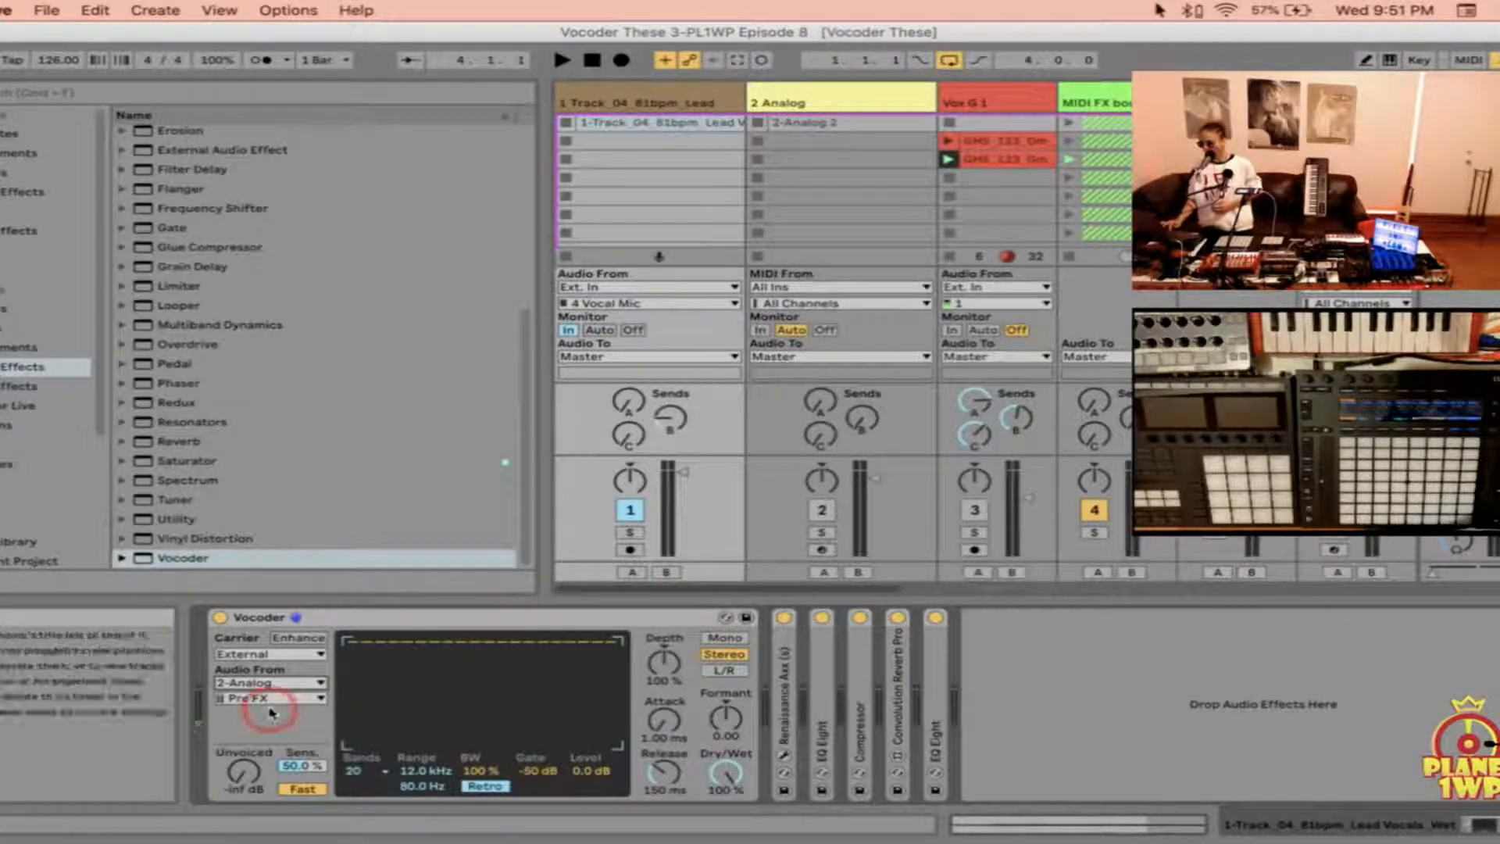
Step: Arm the 2 Analog track for recording and check the devices on the lead vocal and 2 Analog tracks
{"action": "left_click", "coordinate": [822, 550]}
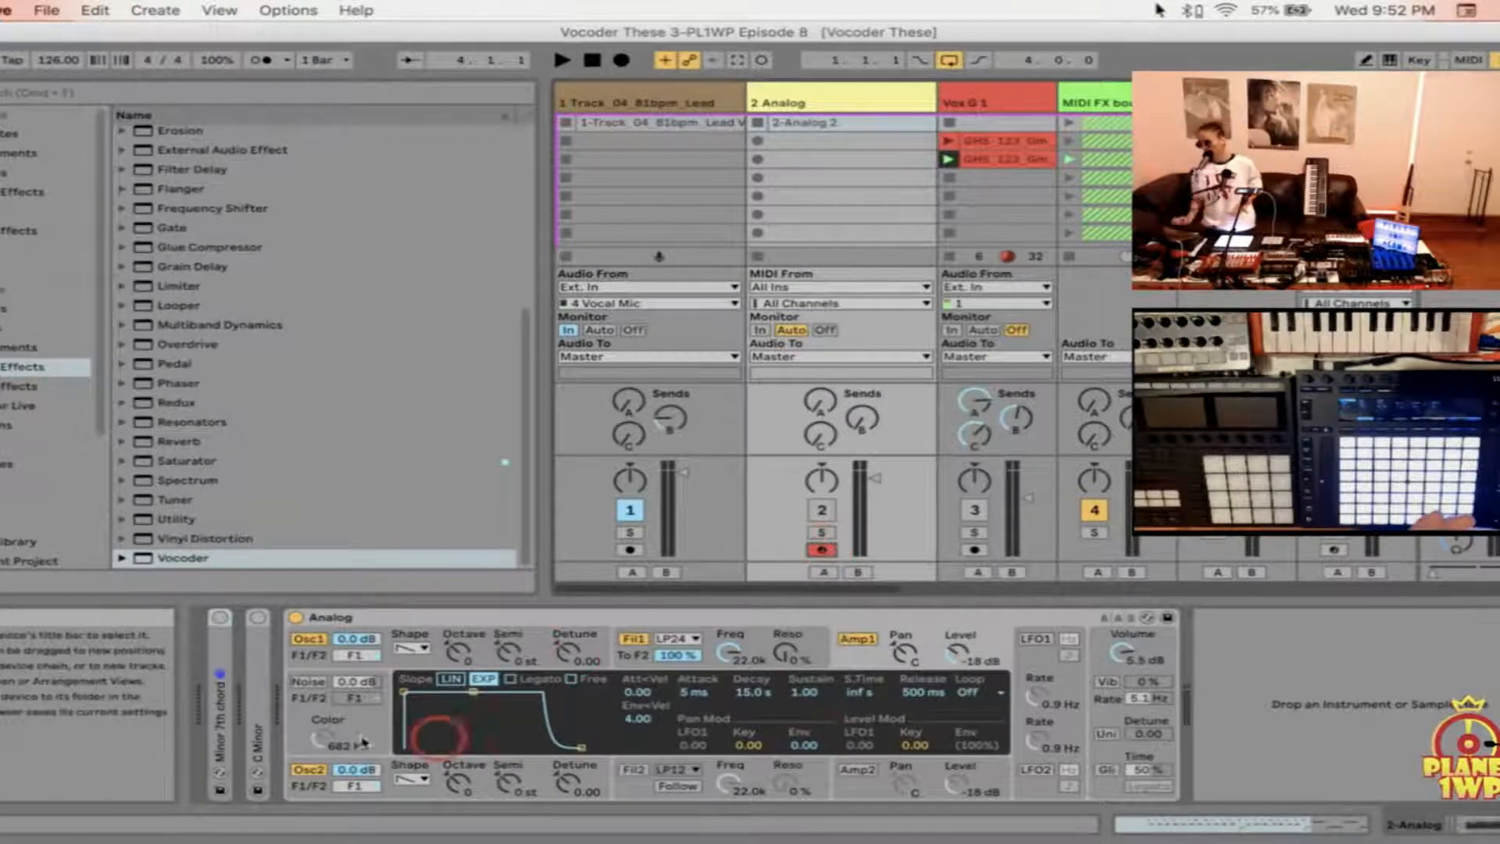
{"action": "left_click", "coordinate": [230, 715]}
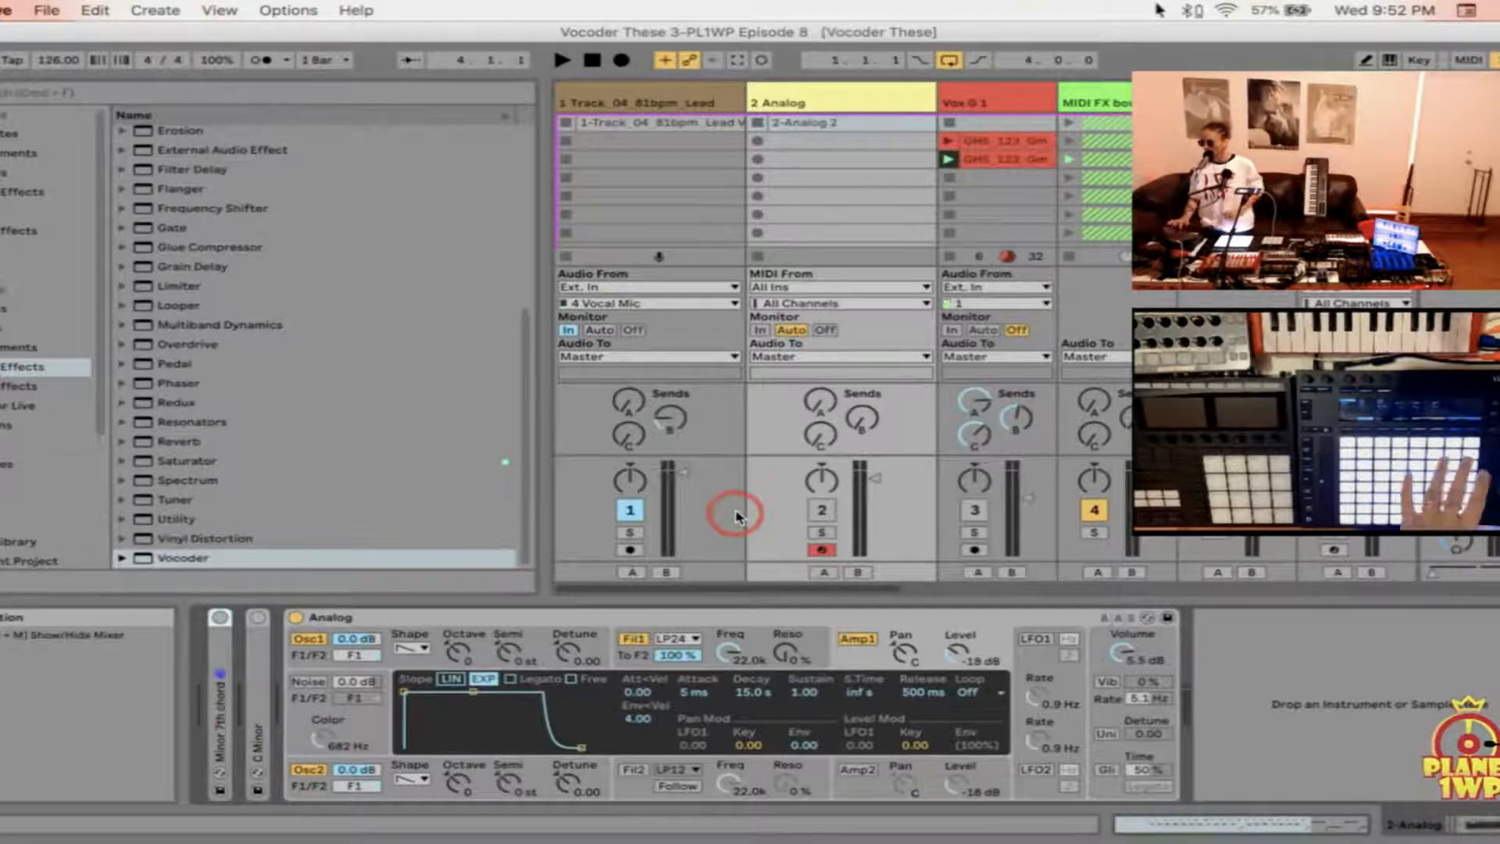
{"action": "left_click", "coordinate": [664, 100]}
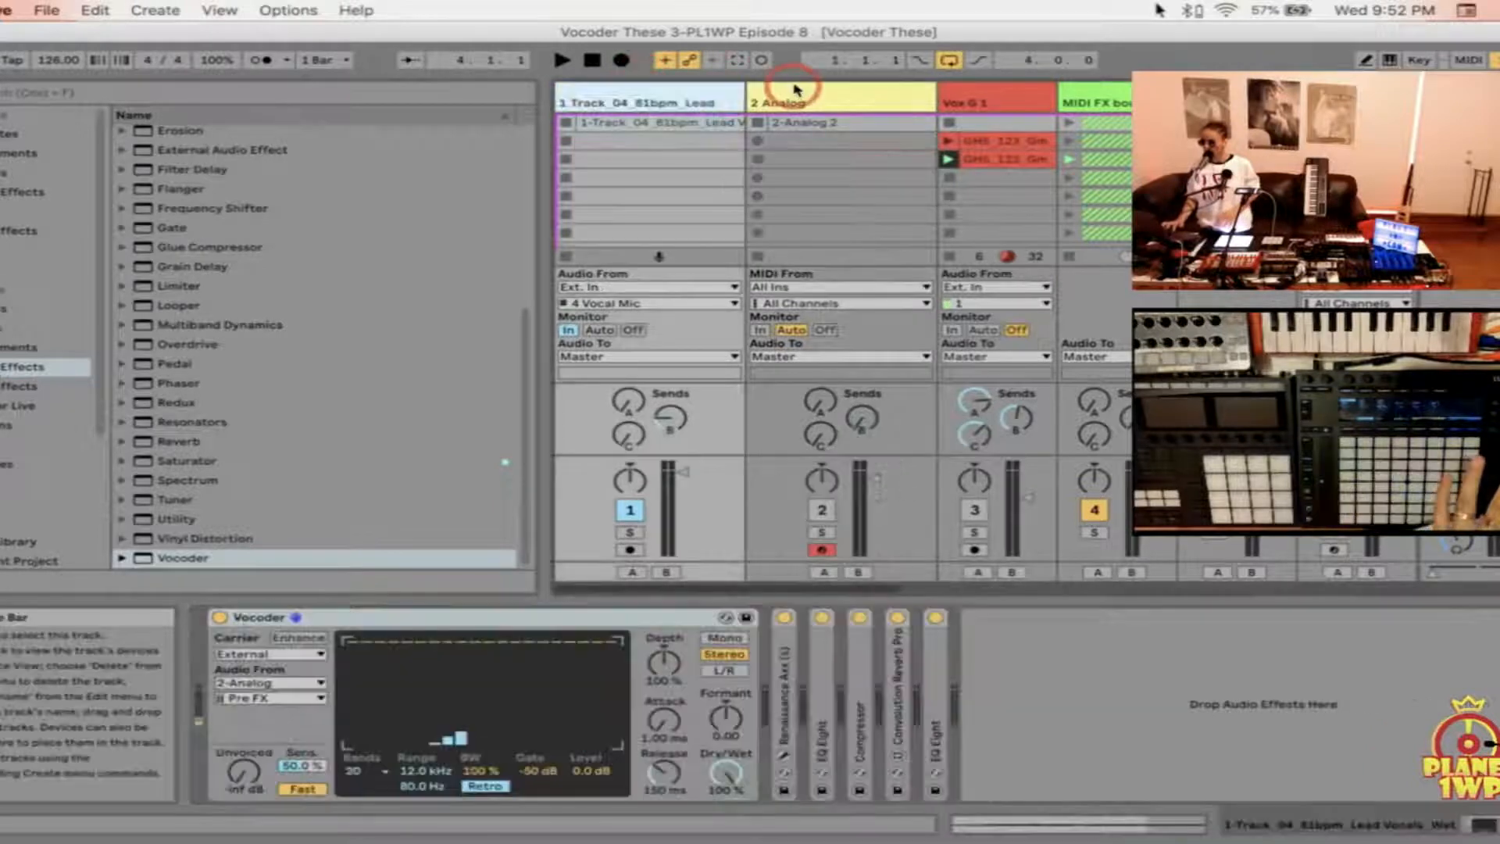
{"action": "left_click", "coordinate": [696, 121]}
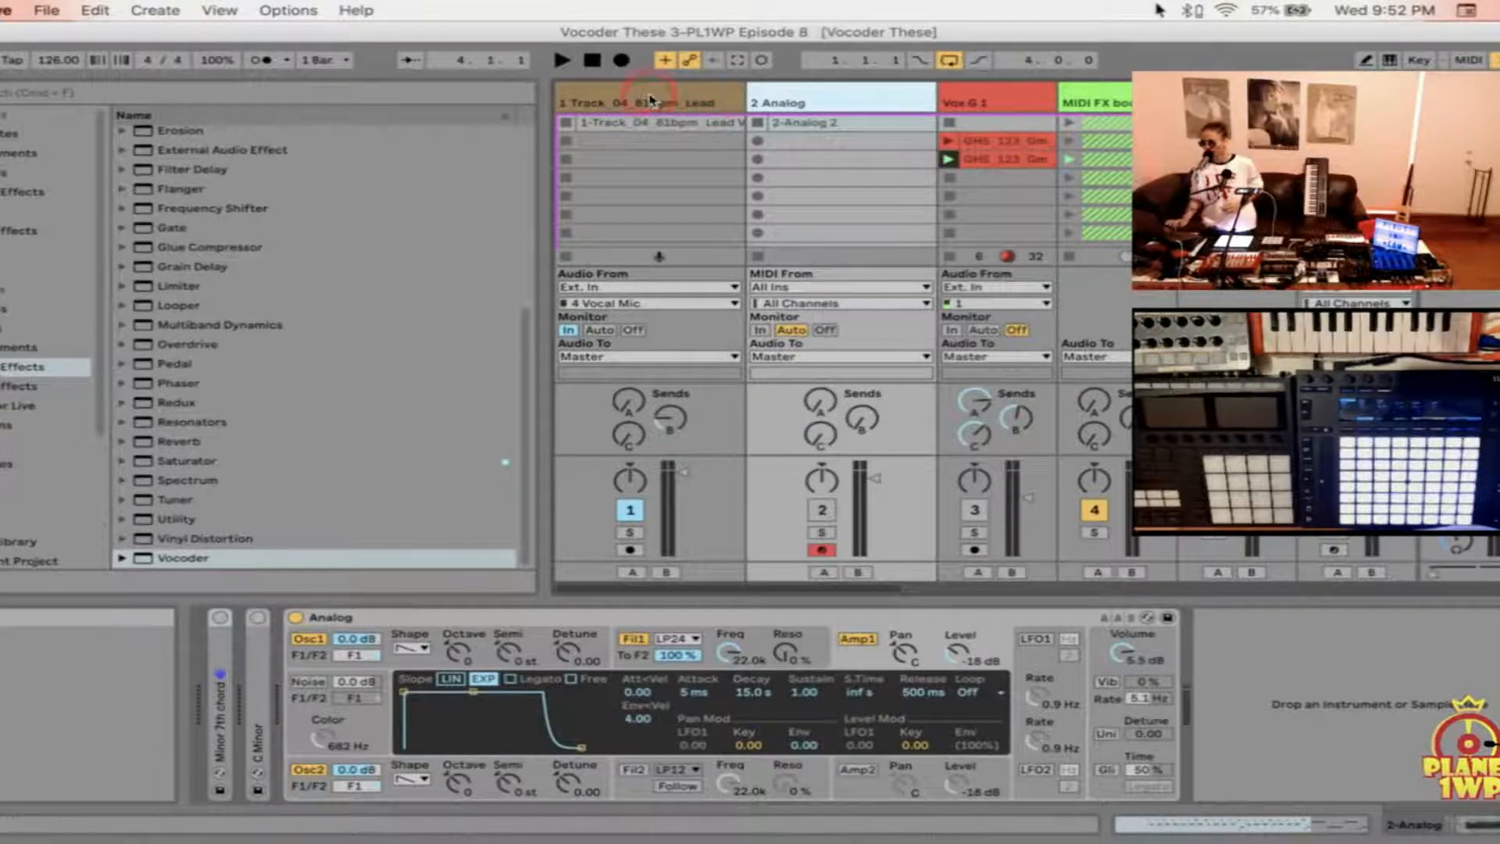
Step: Review the carrier and audio source choices in the lead vocal track's Vocoder, keeping External and 2-Analog selected
{"action": "left_click", "coordinate": [696, 104]}
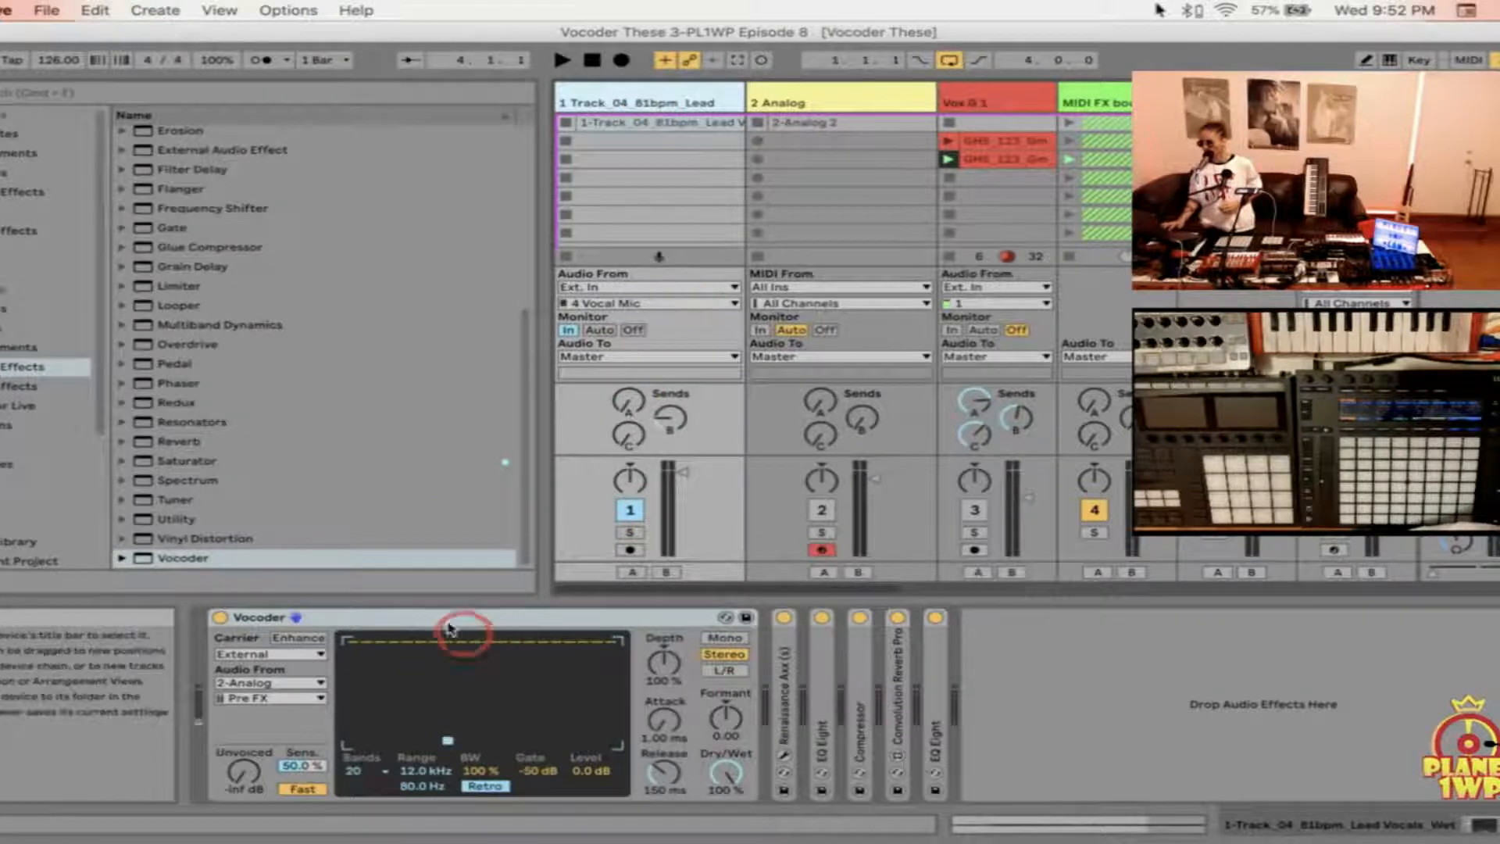
{"action": "left_click", "coordinate": [271, 654]}
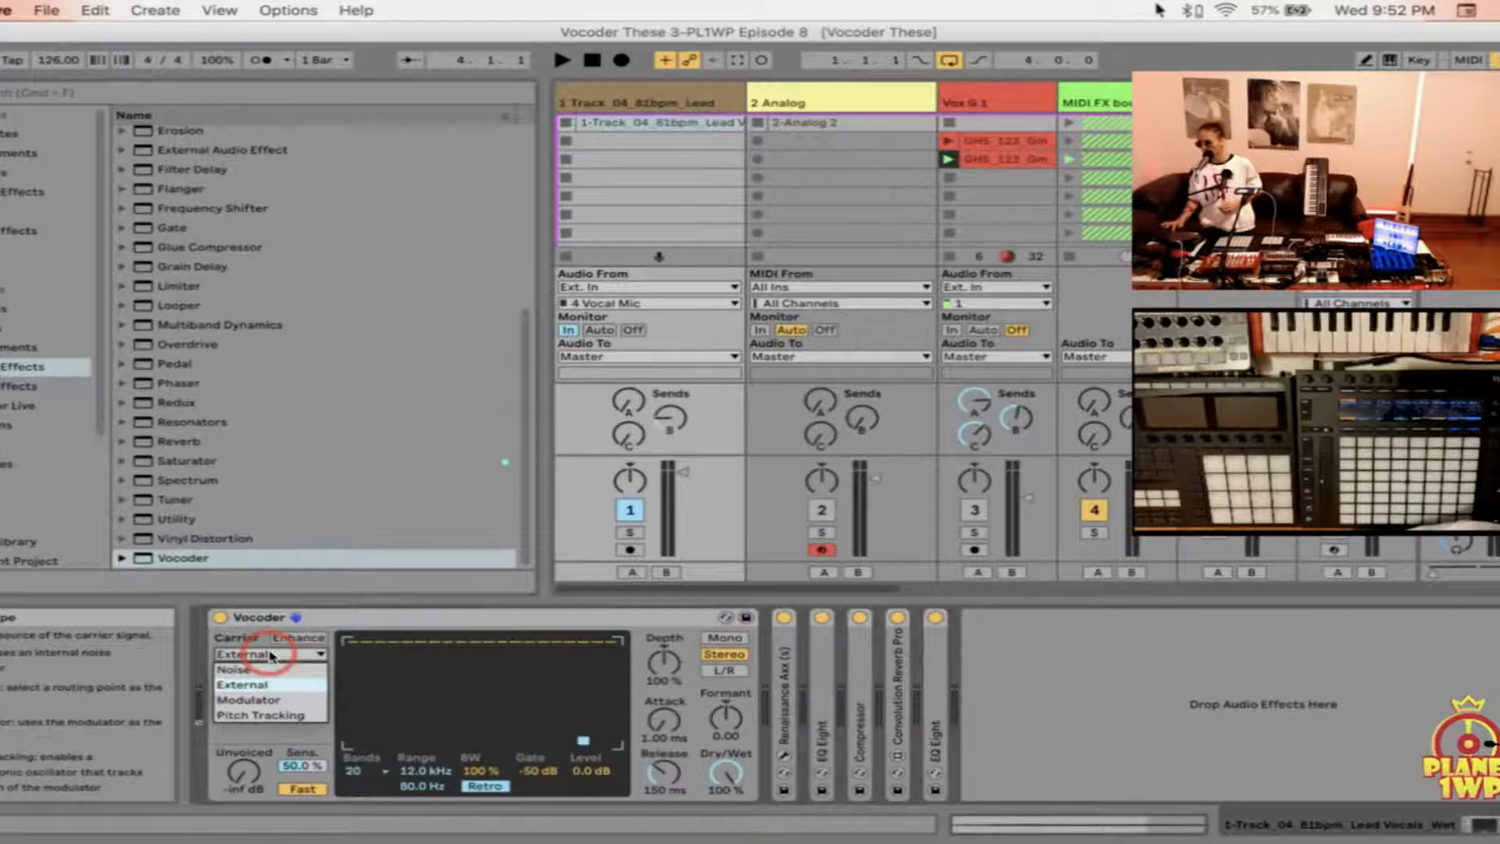
{"action": "left_click", "coordinate": [271, 685]}
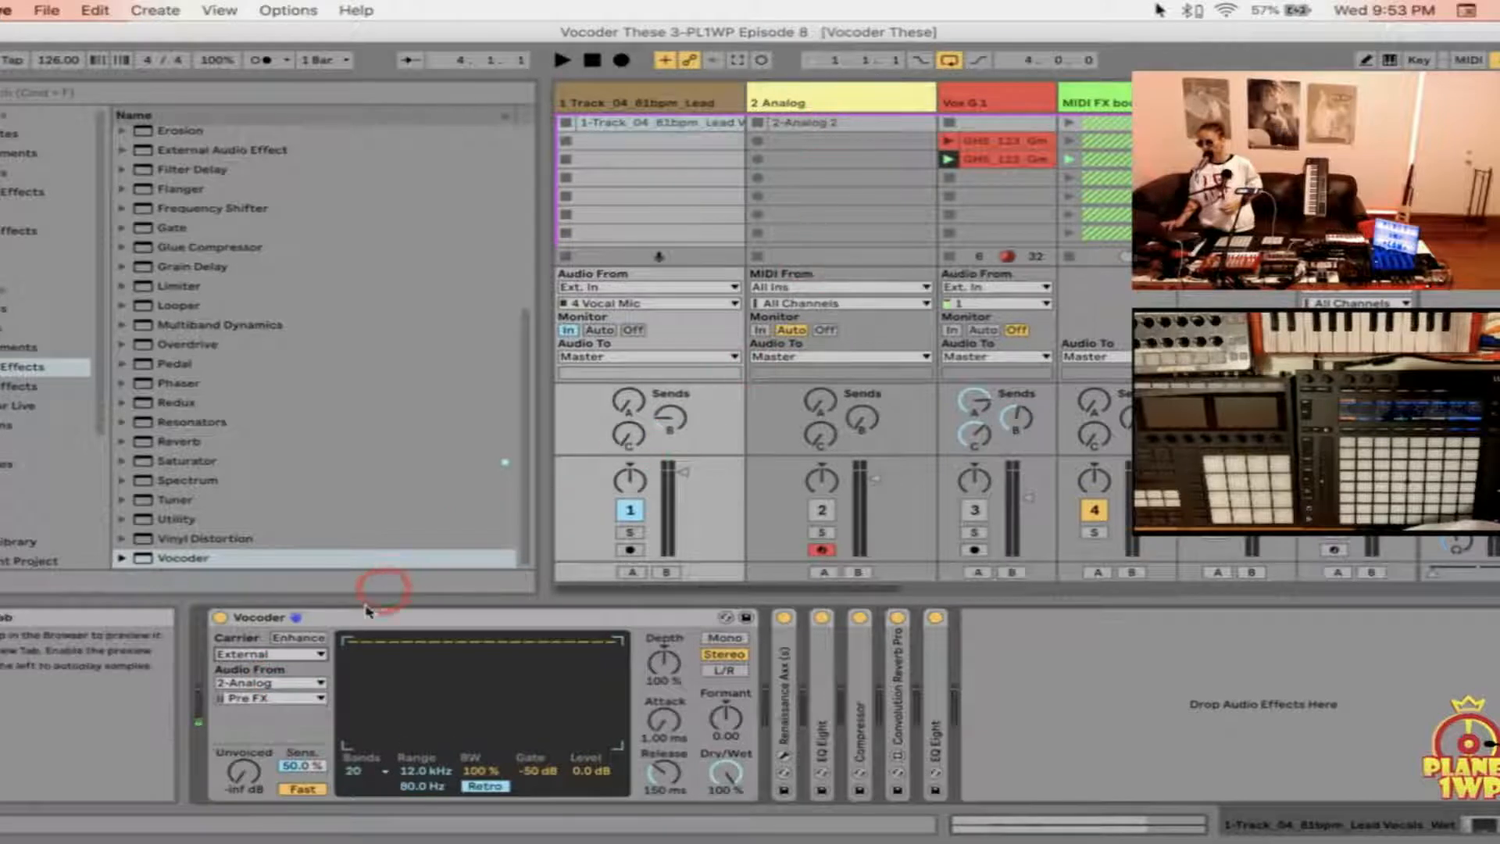
{"action": "left_click", "coordinate": [314, 682]}
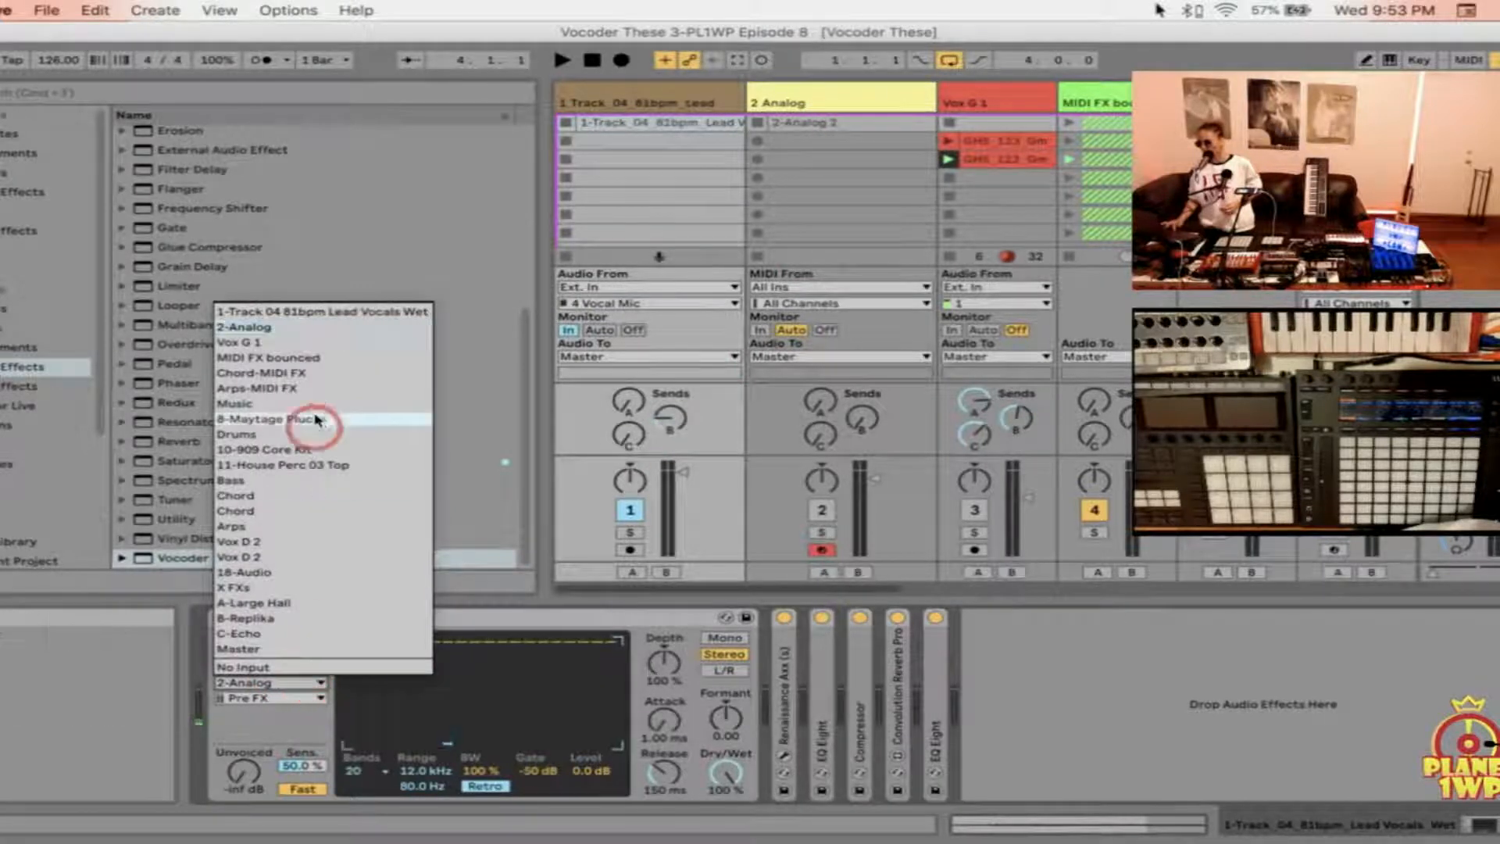
{"action": "left_click", "coordinate": [332, 333]}
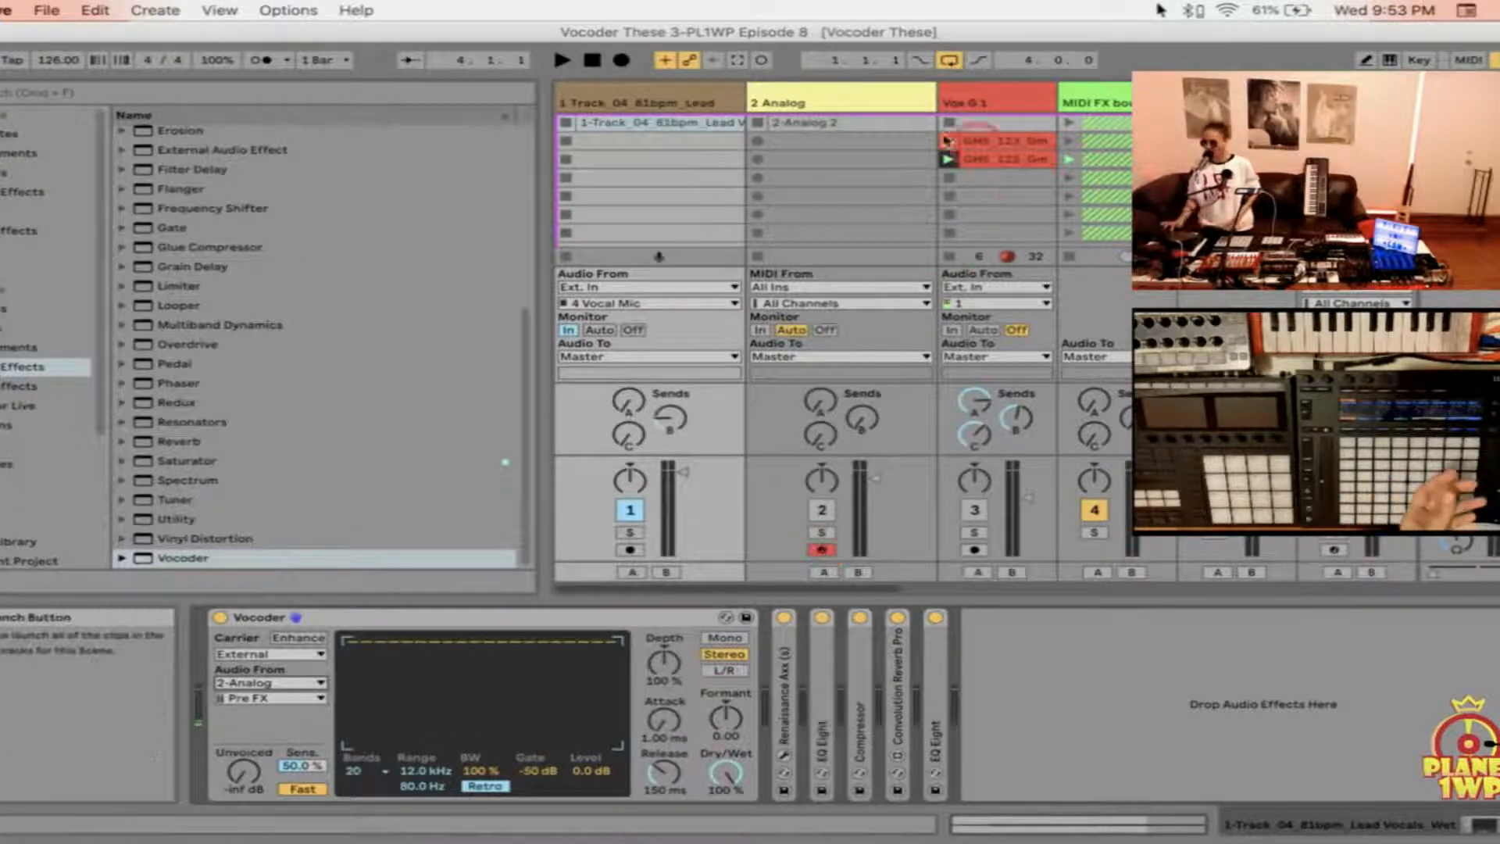
Step: Activate the 2 Analog track's output to readjust its volume to a slightly higher level, and deactivate the output again
{"action": "left_click", "coordinate": [854, 106]}
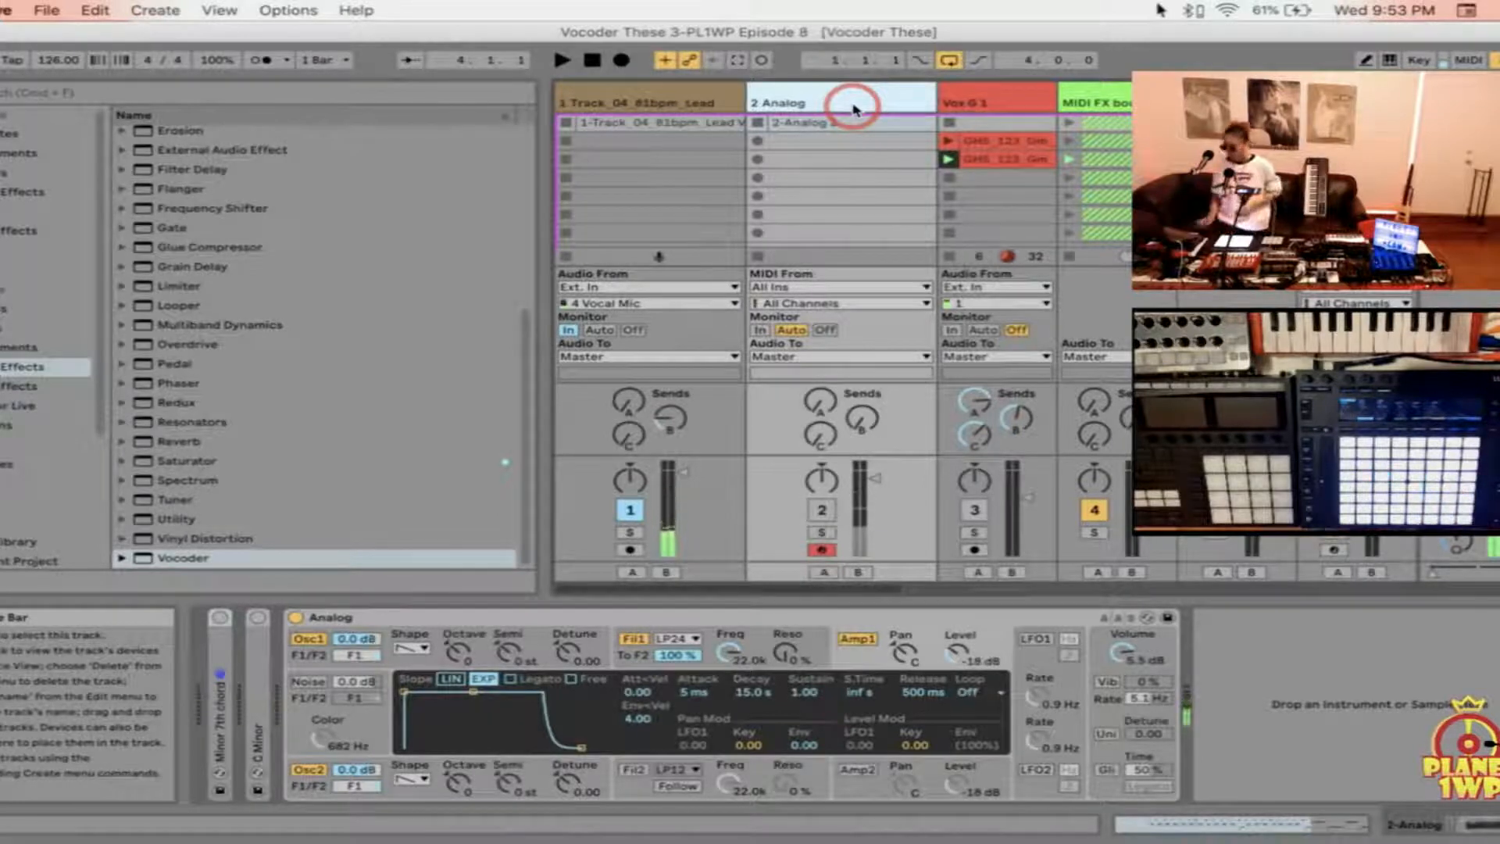
{"action": "left_click", "coordinate": [824, 509]}
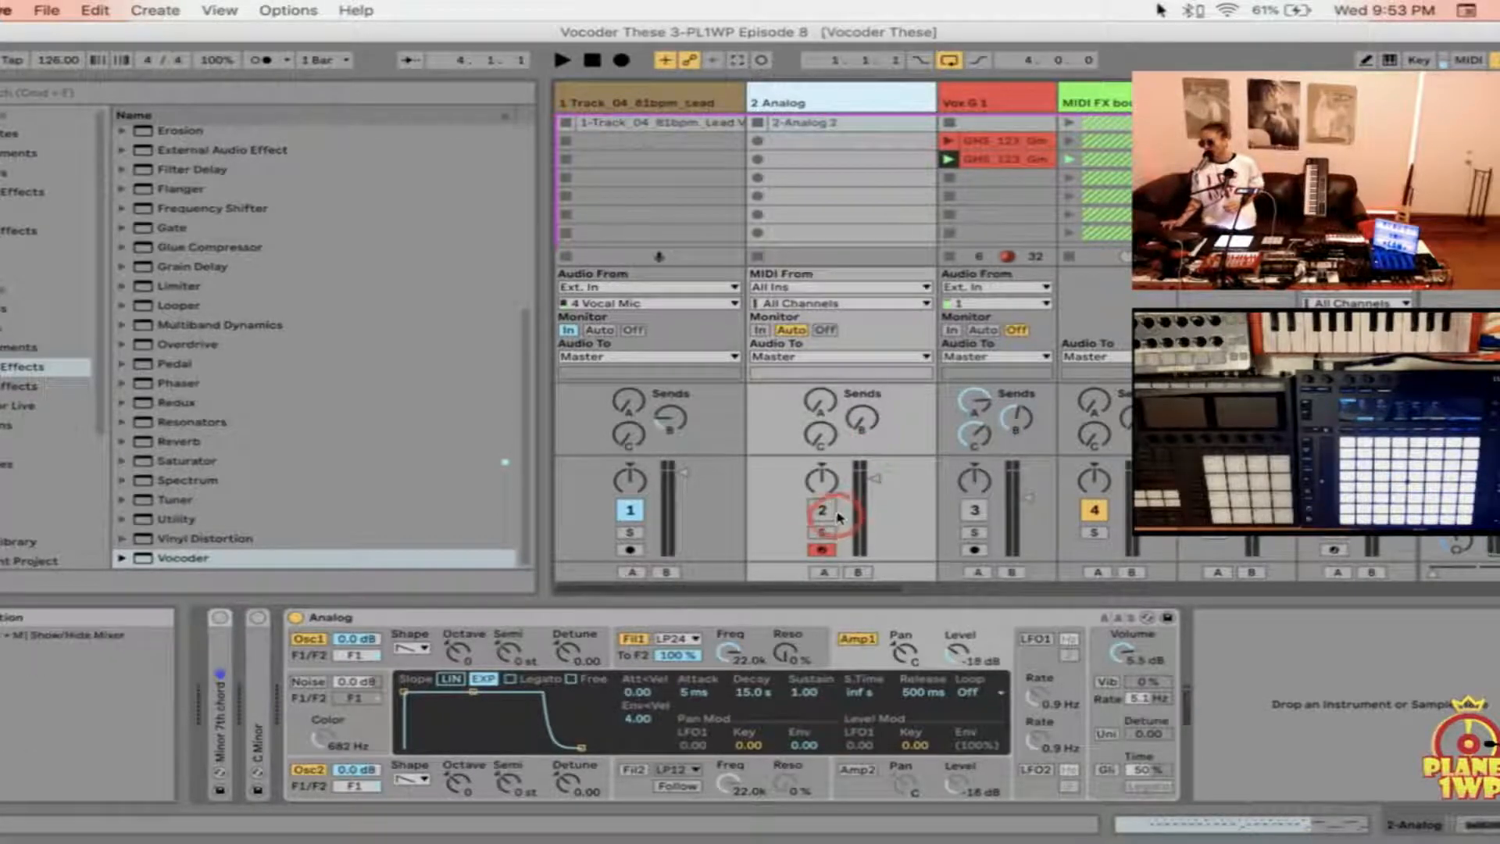
{"action": "left_click", "coordinate": [823, 509]}
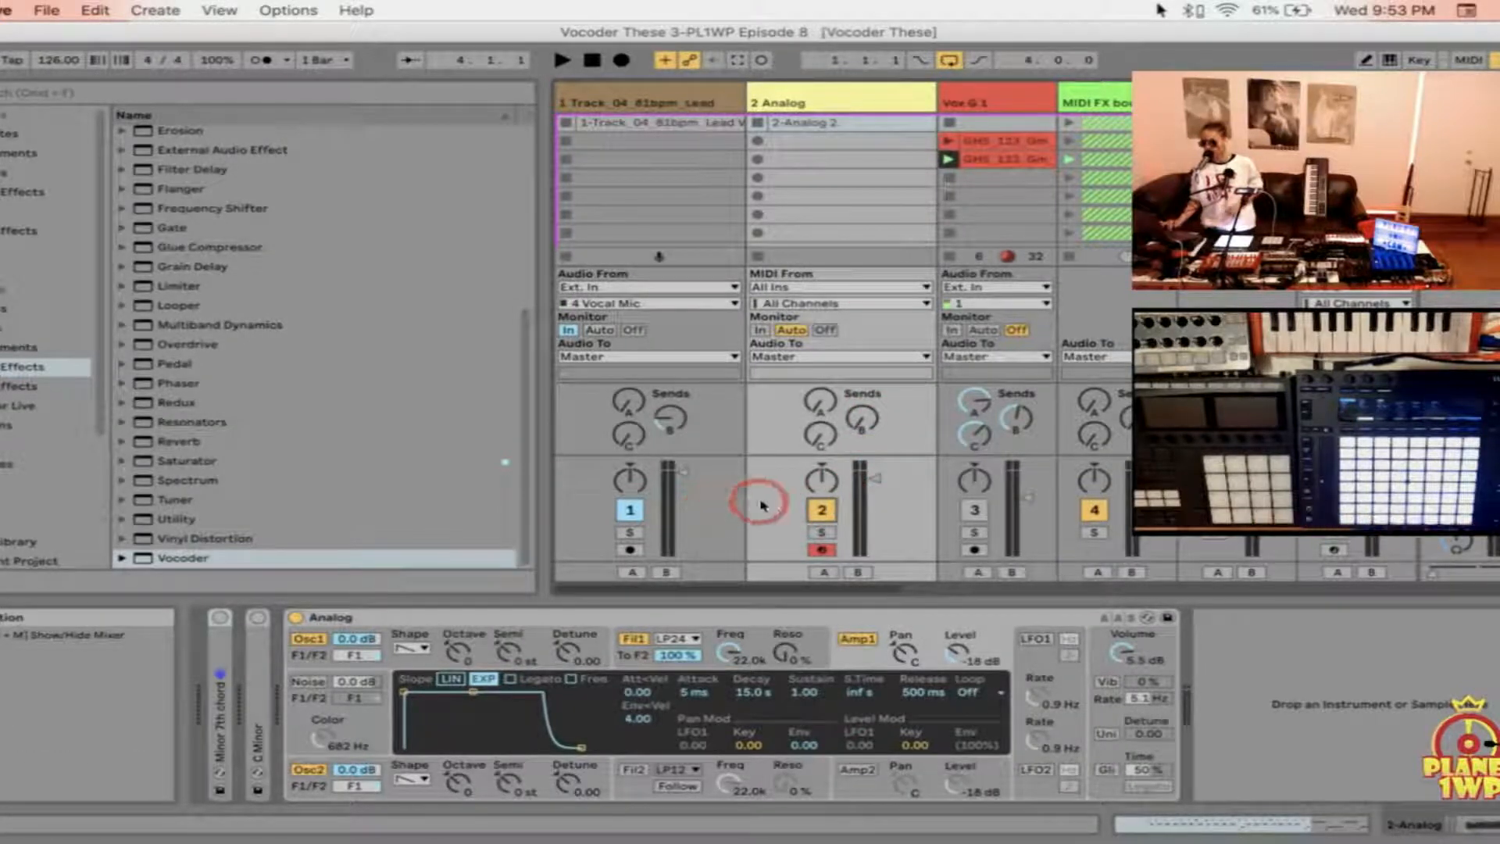
{"action": "left_click_drag", "start_coordinate": [873, 485], "coordinate": [870, 484]}
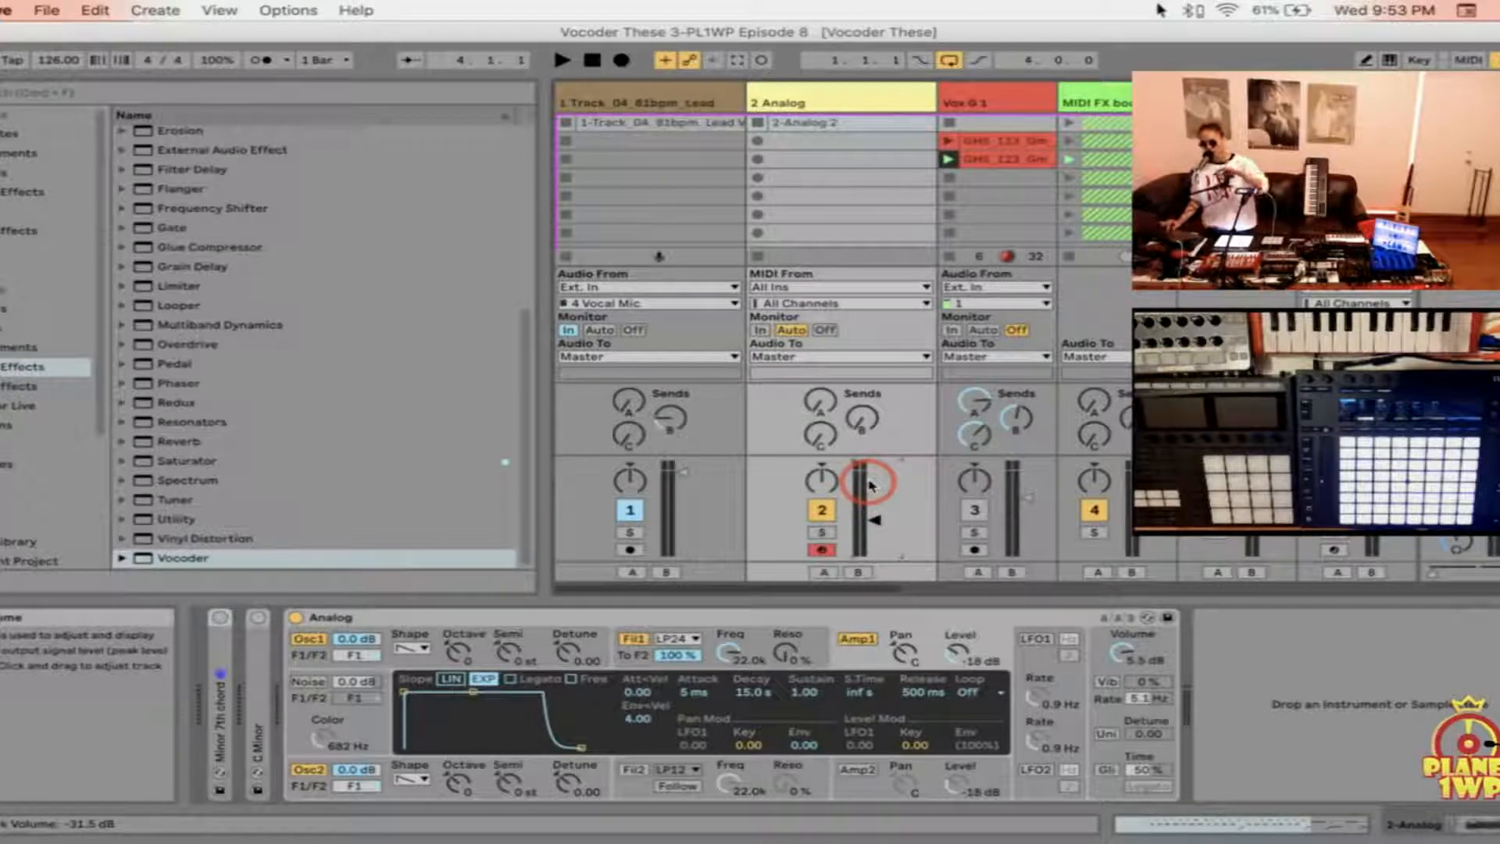
{"action": "left_click_drag", "start_coordinate": [870, 484], "coordinate": [875, 475]}
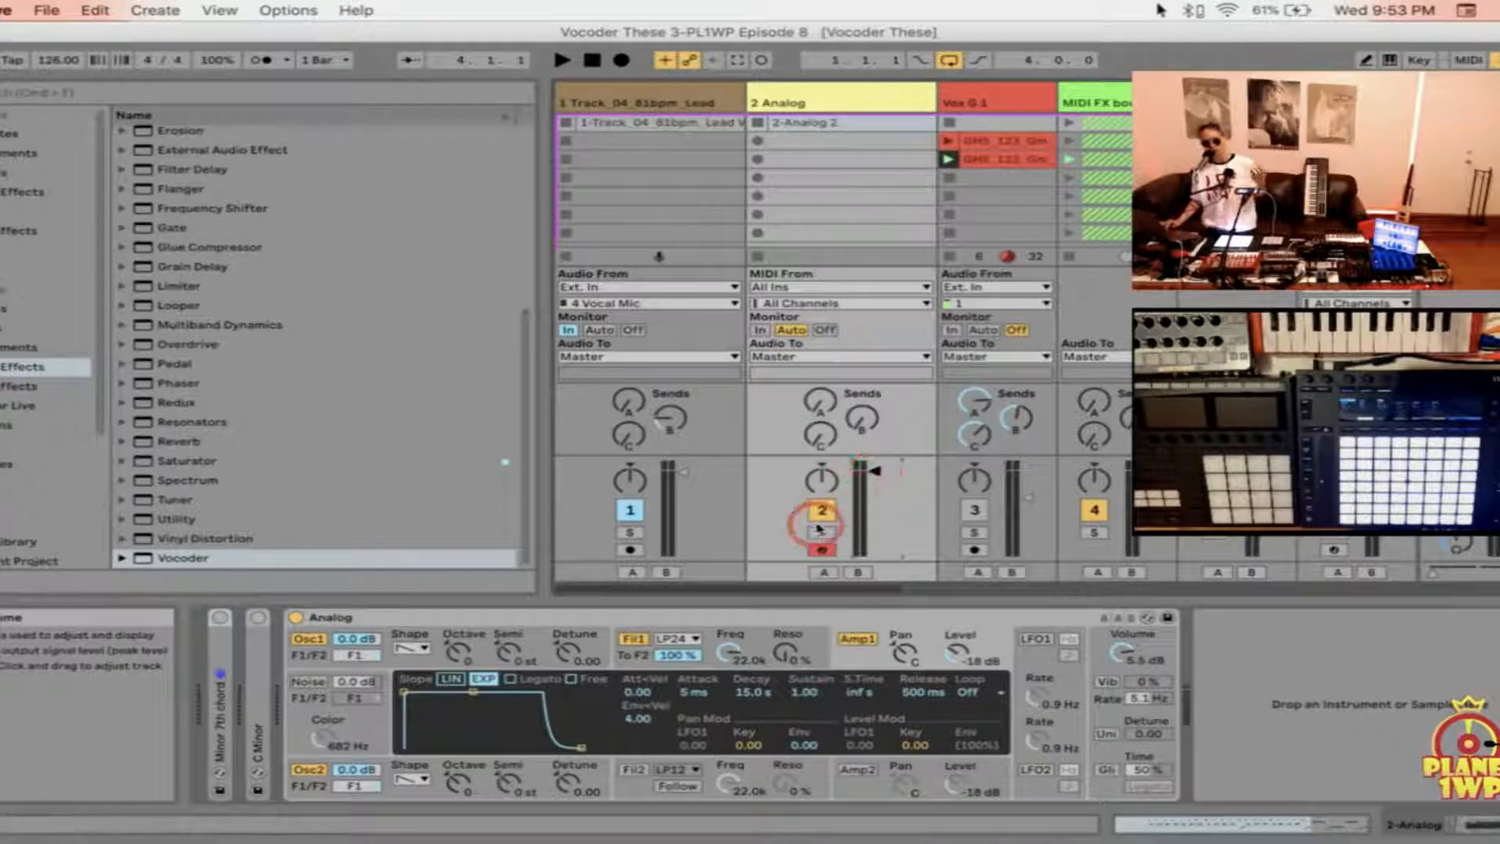
{"action": "left_click", "coordinate": [662, 622]}
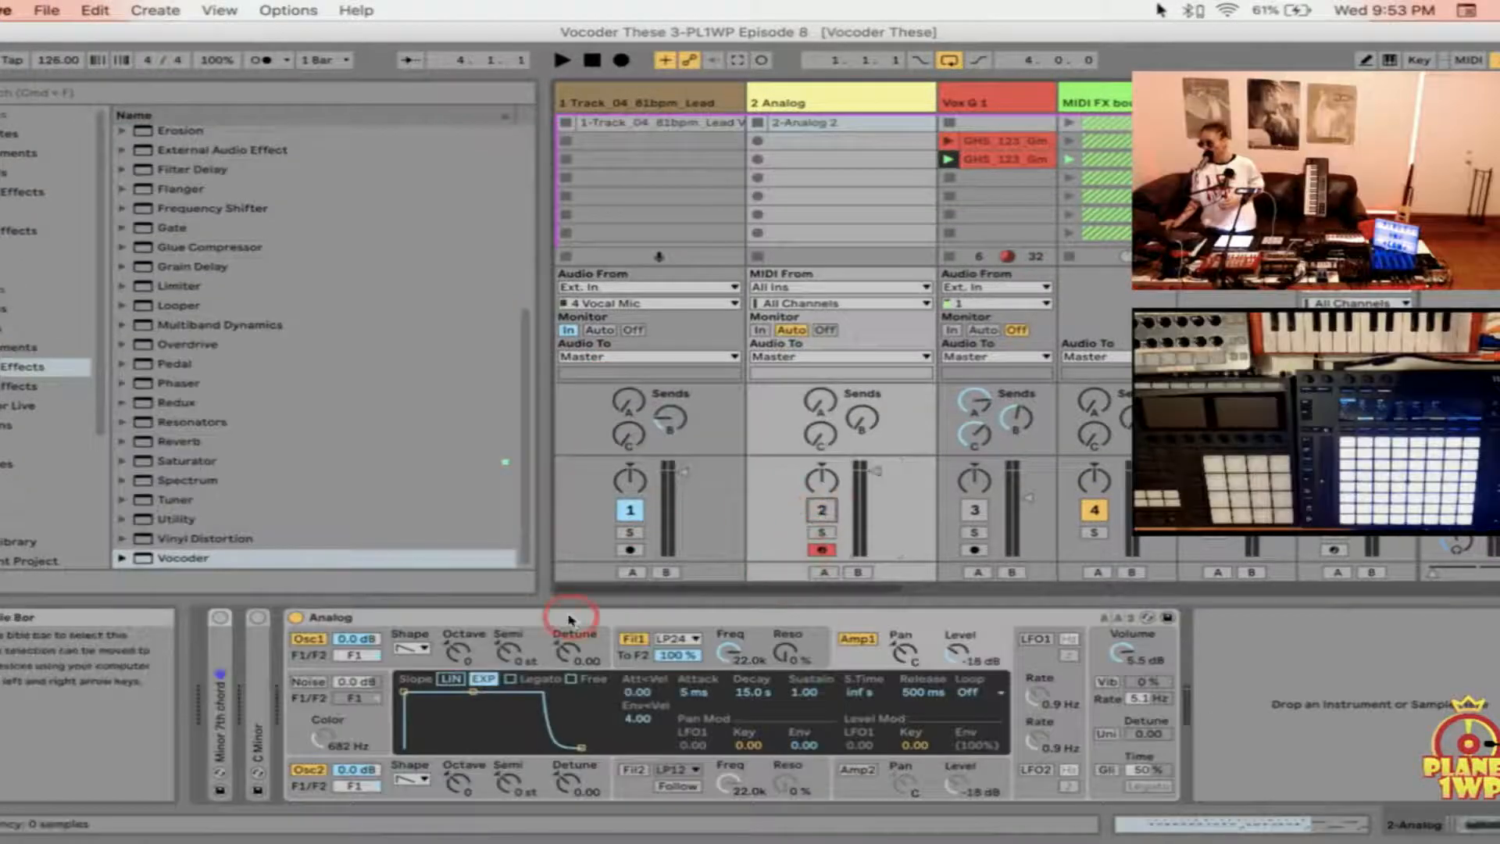
Step: Try 4 and 40 bands in the lead vocal track's Vocoder, and return the band count to 20
{"action": "left_click", "coordinate": [676, 102]}
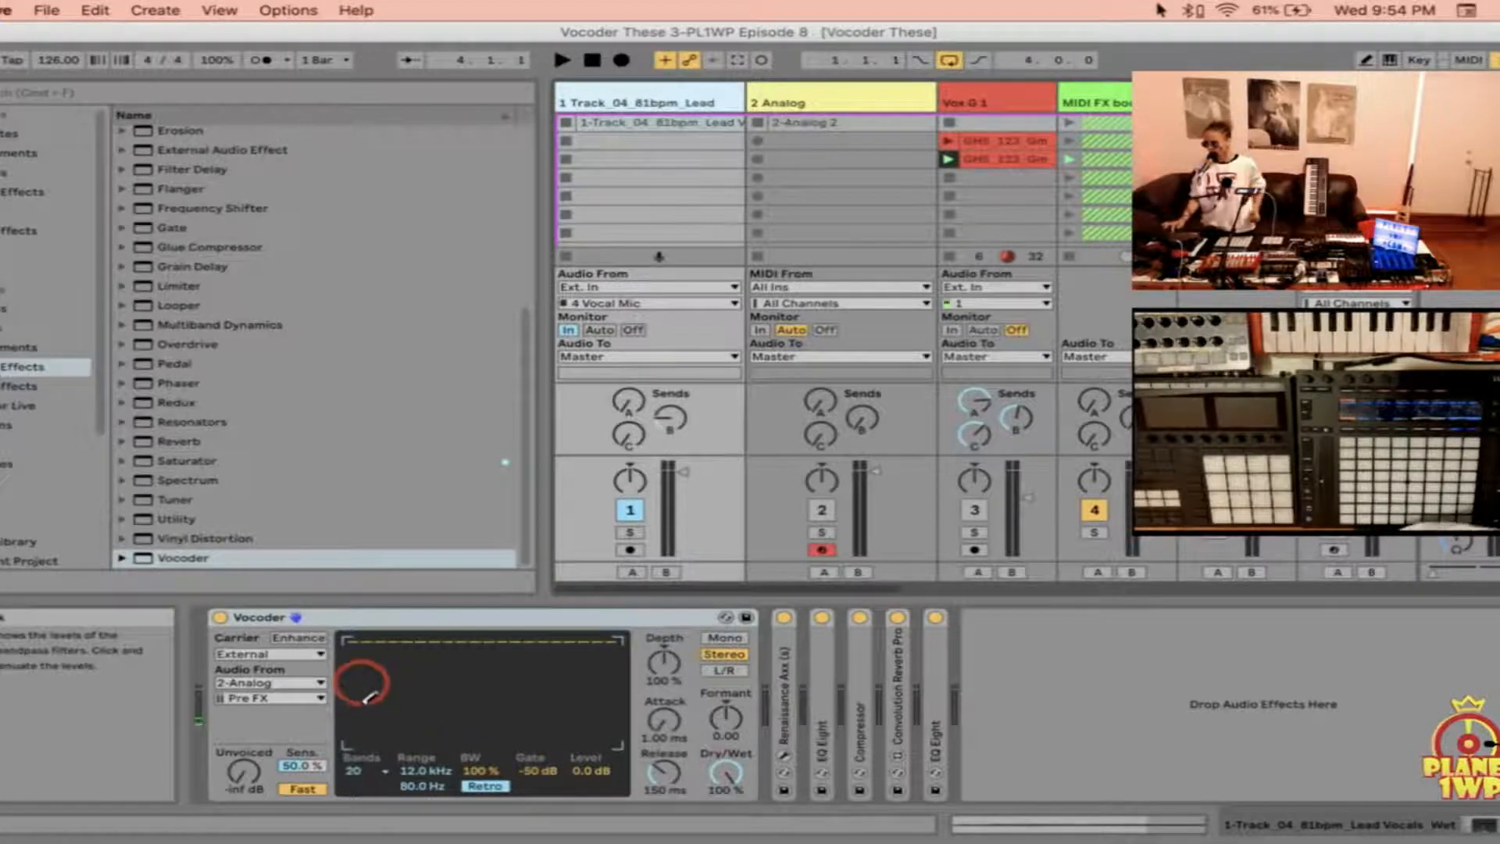
{"action": "left_click", "coordinate": [381, 773]}
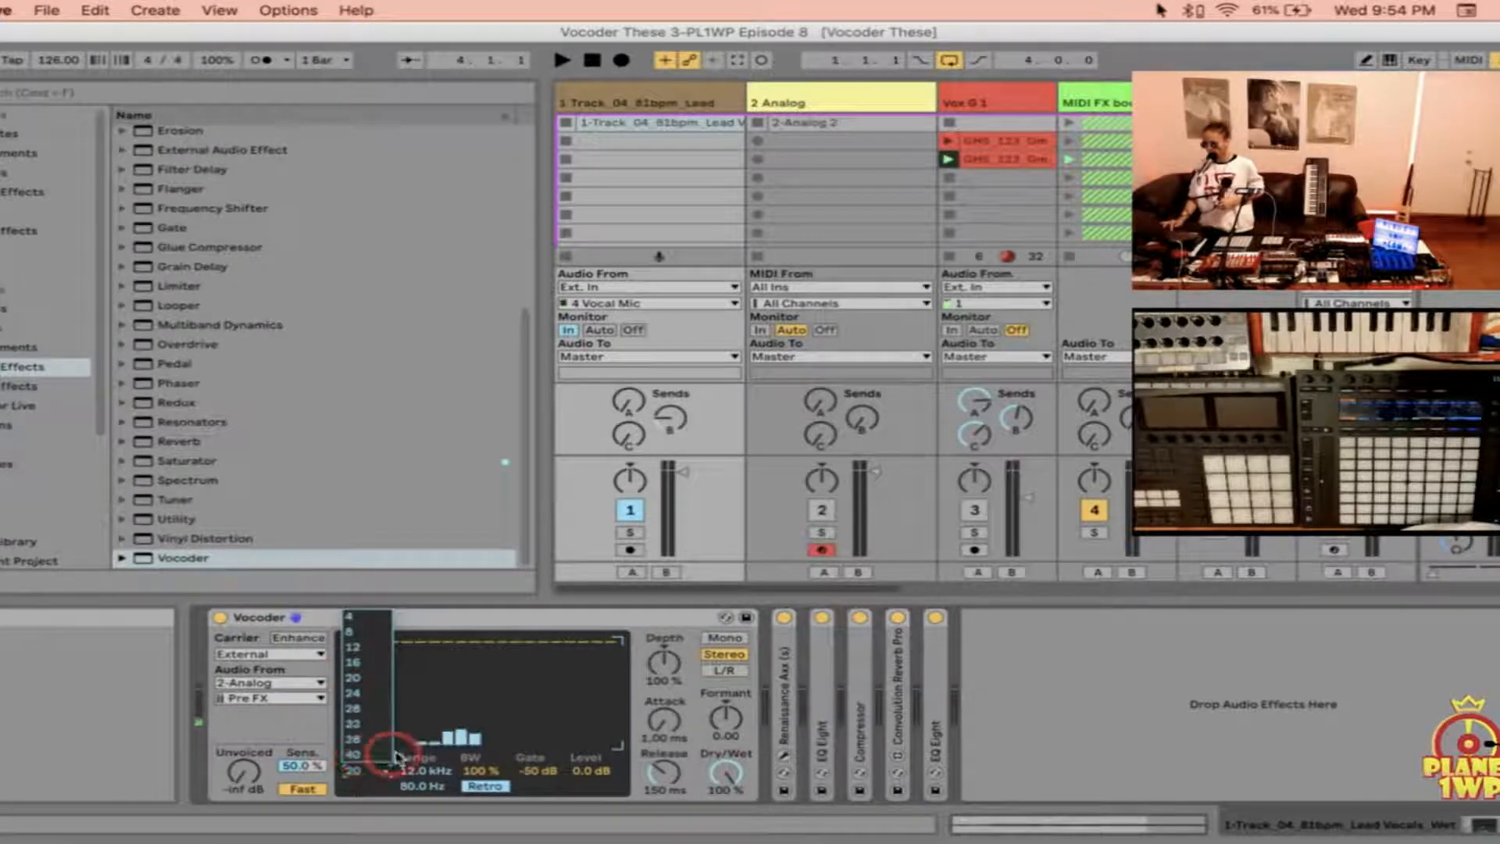
{"action": "left_click", "coordinate": [370, 623]}
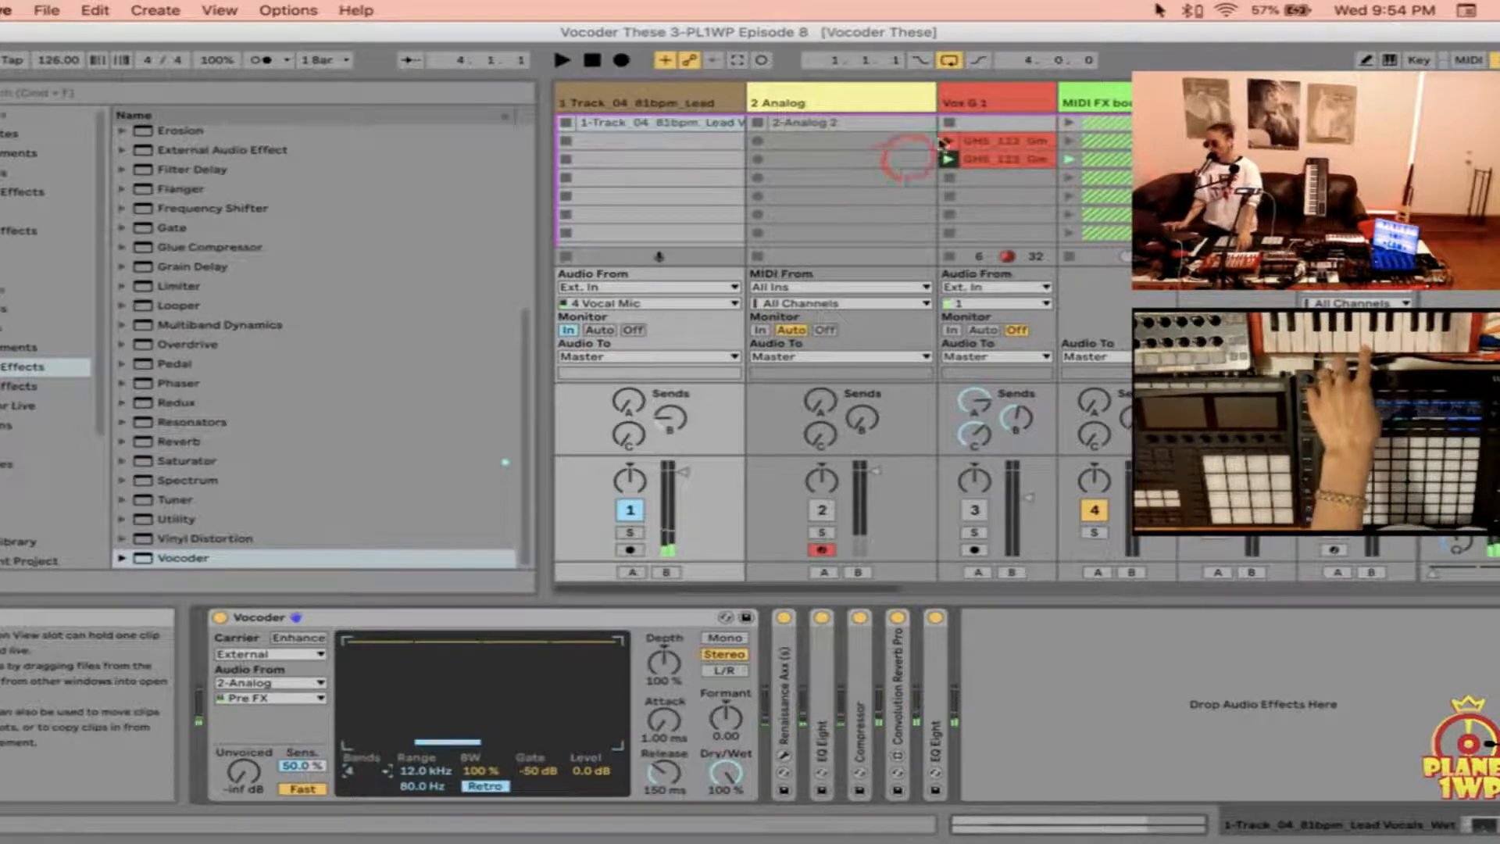
{"action": "left_click", "coordinate": [382, 774]}
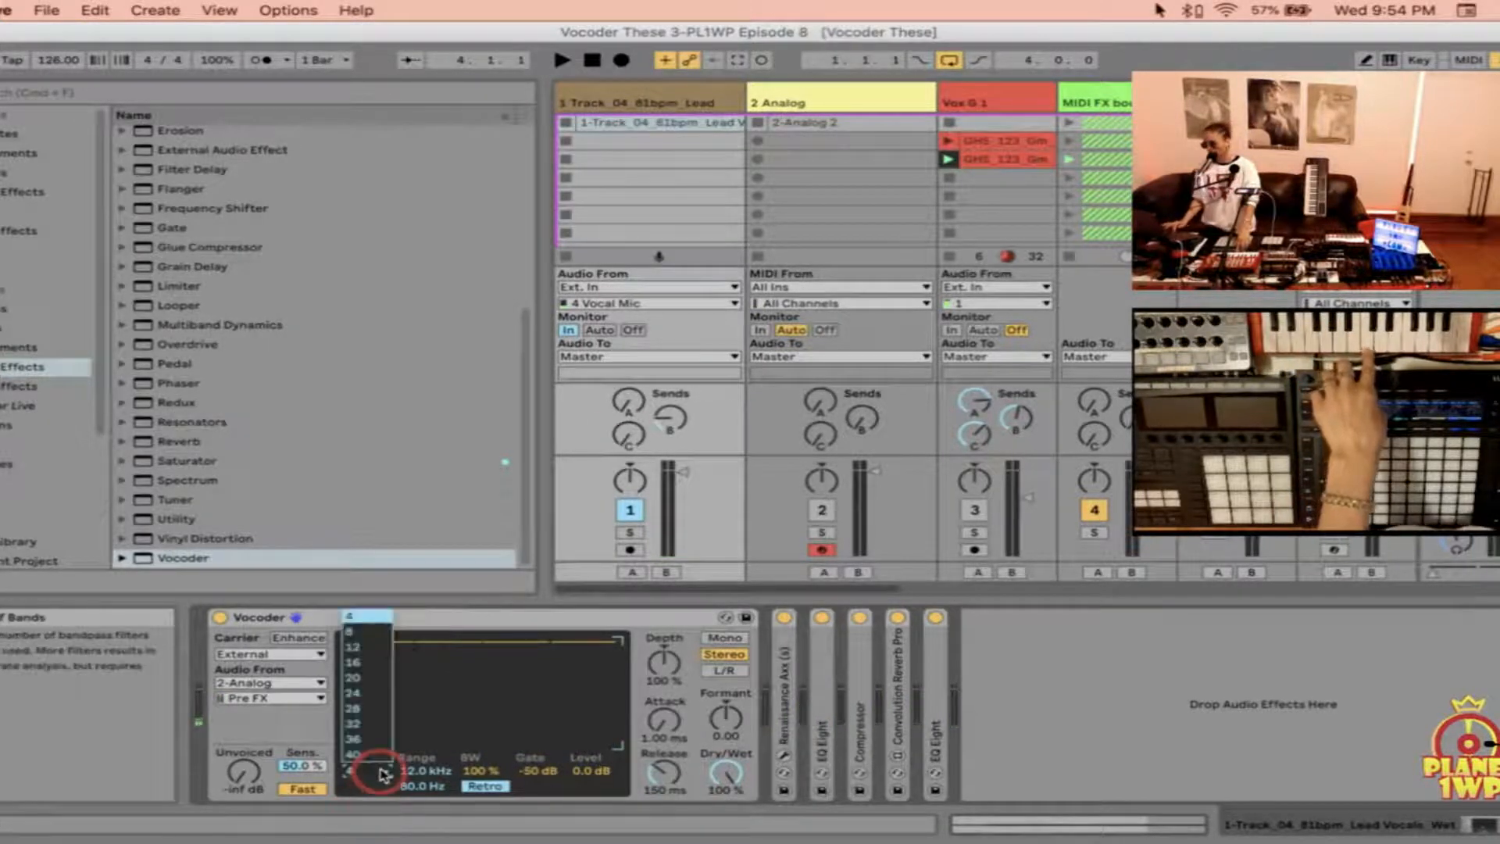
{"action": "left_click", "coordinate": [373, 754]}
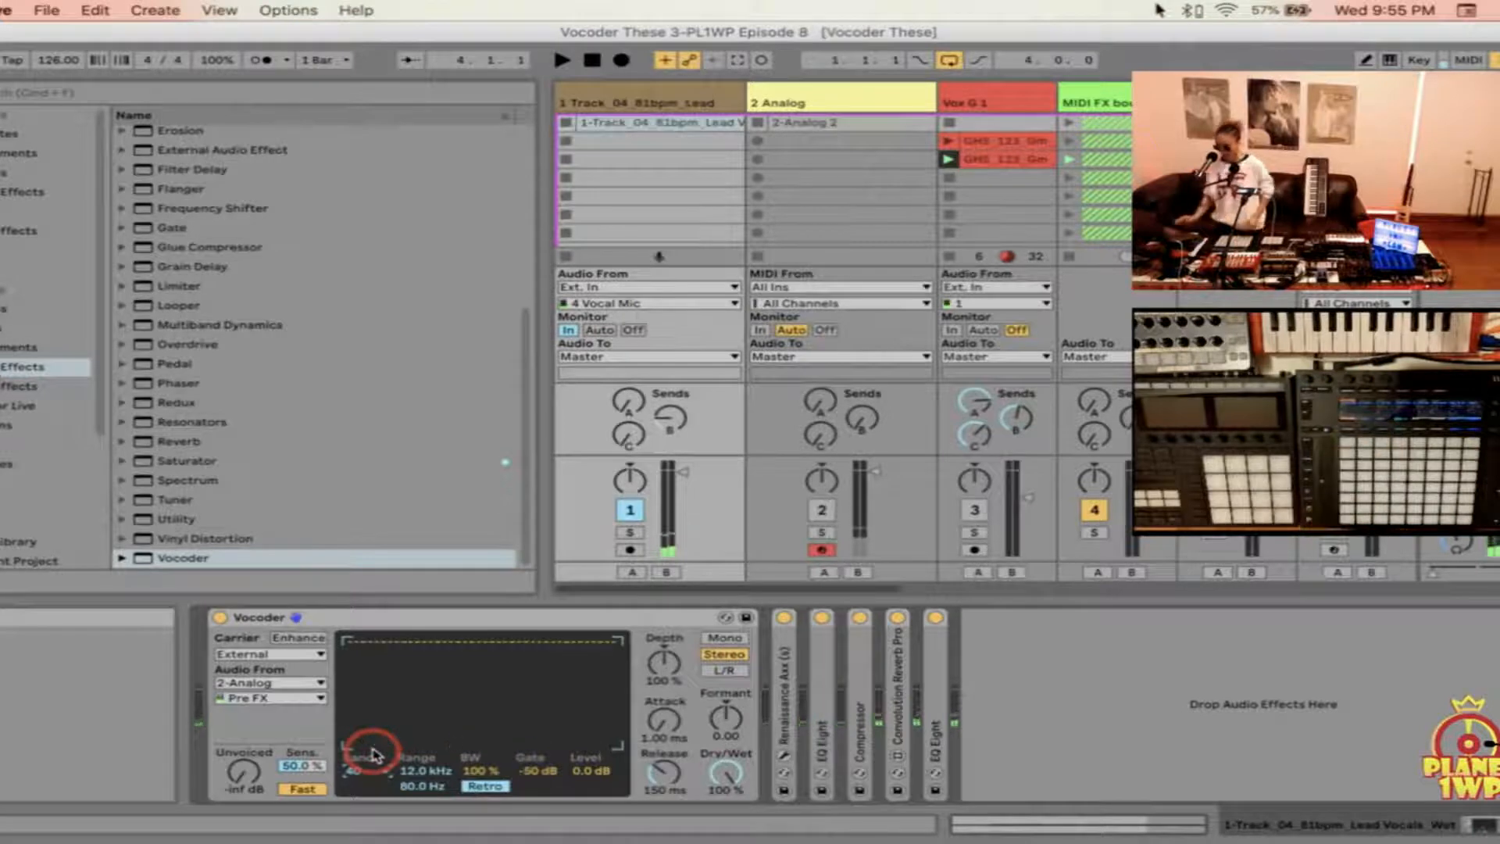
{"action": "left_click", "coordinate": [391, 772]}
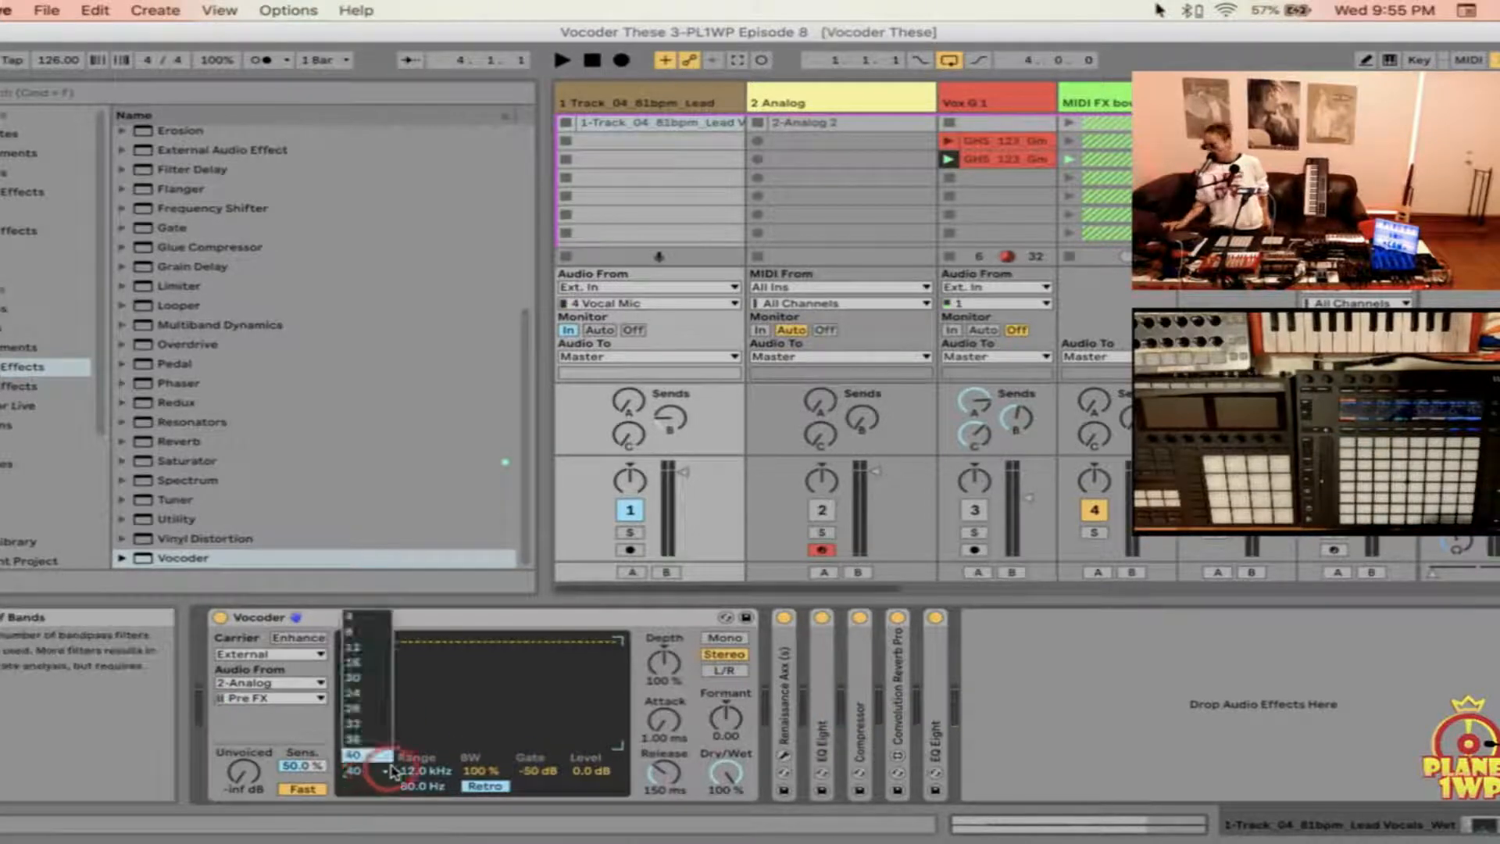
{"action": "left_click", "coordinate": [364, 685]}
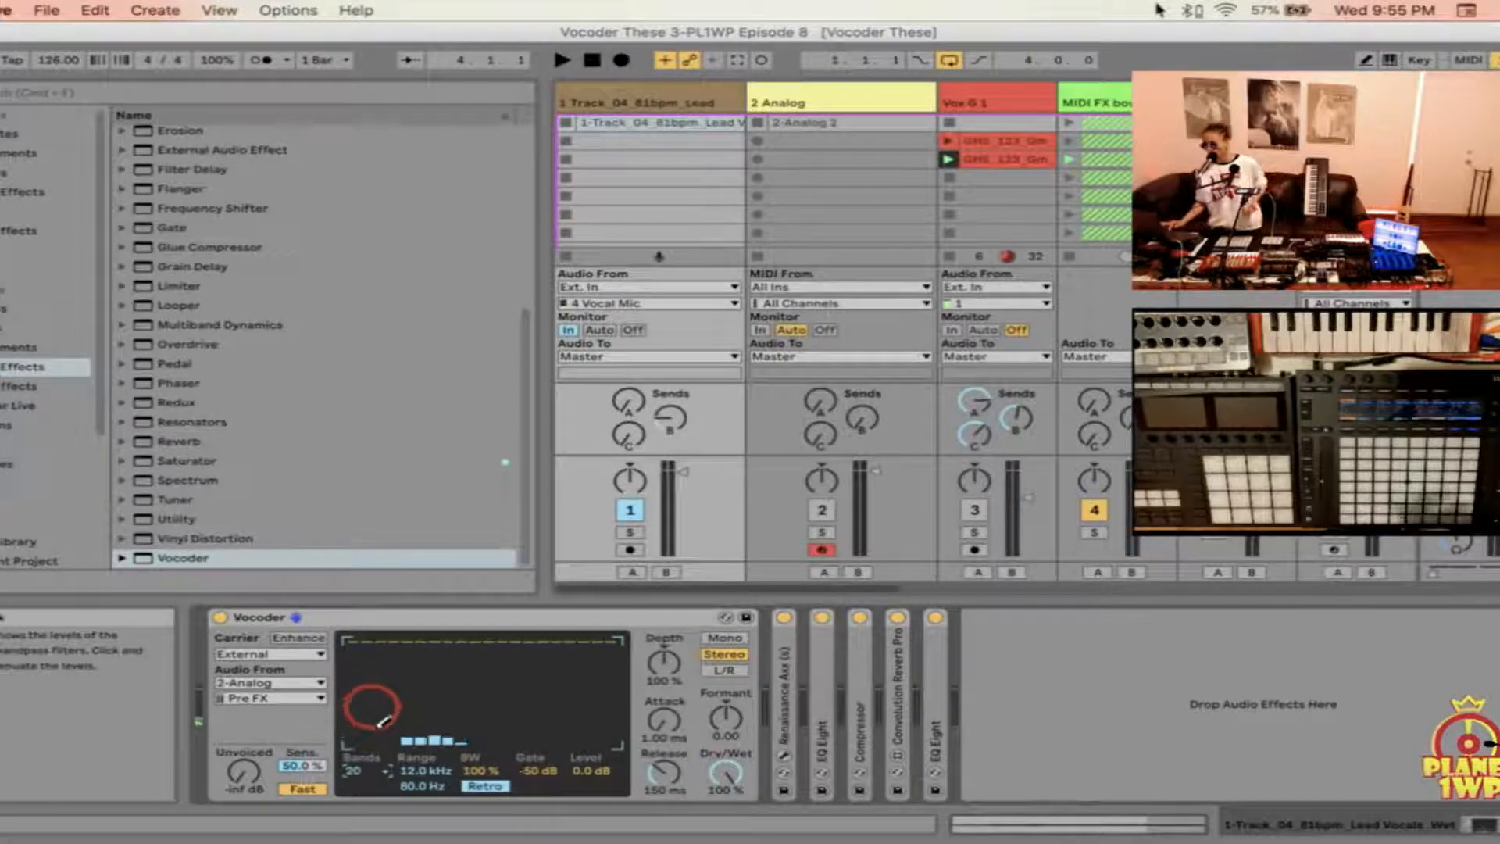
Step: Draw a dipping band-level curve in the Vocoder's filter bank, and try it with 12 bands before restoring 20
{"action": "mouse_move", "coordinate": [347, 709]}
{"action": "left_mouse_down"}
{"action": "mouse_move", "coordinate": [614, 665]}
{"action": "mouse_move", "coordinate": [344, 664]}
{"action": "mouse_move", "coordinate": [481, 707]}
{"action": "mouse_move", "coordinate": [617, 648]}
{"action": "left_mouse_up"}
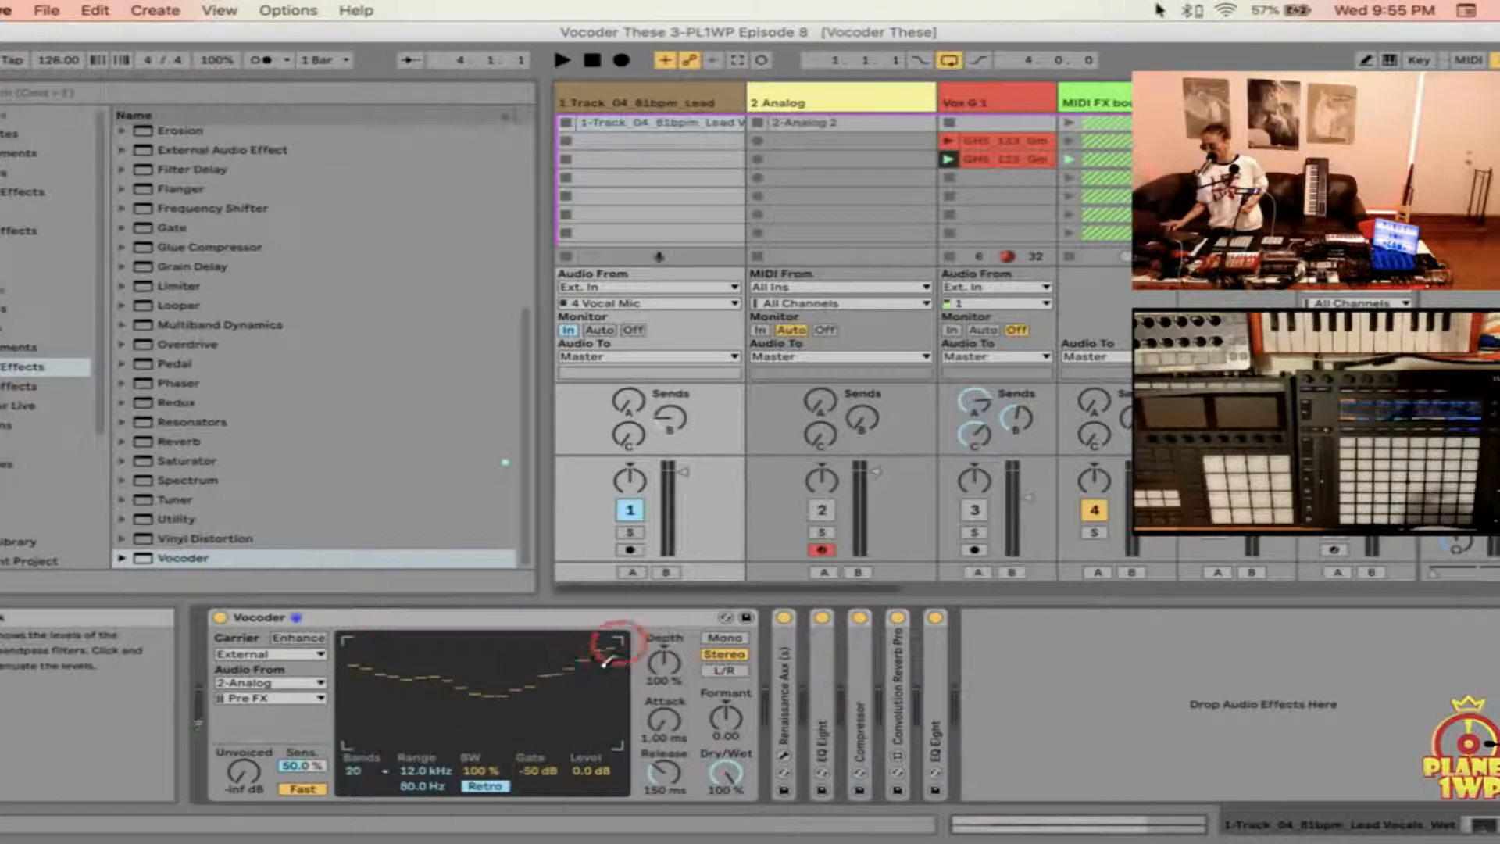
{"action": "left_click", "coordinate": [383, 773]}
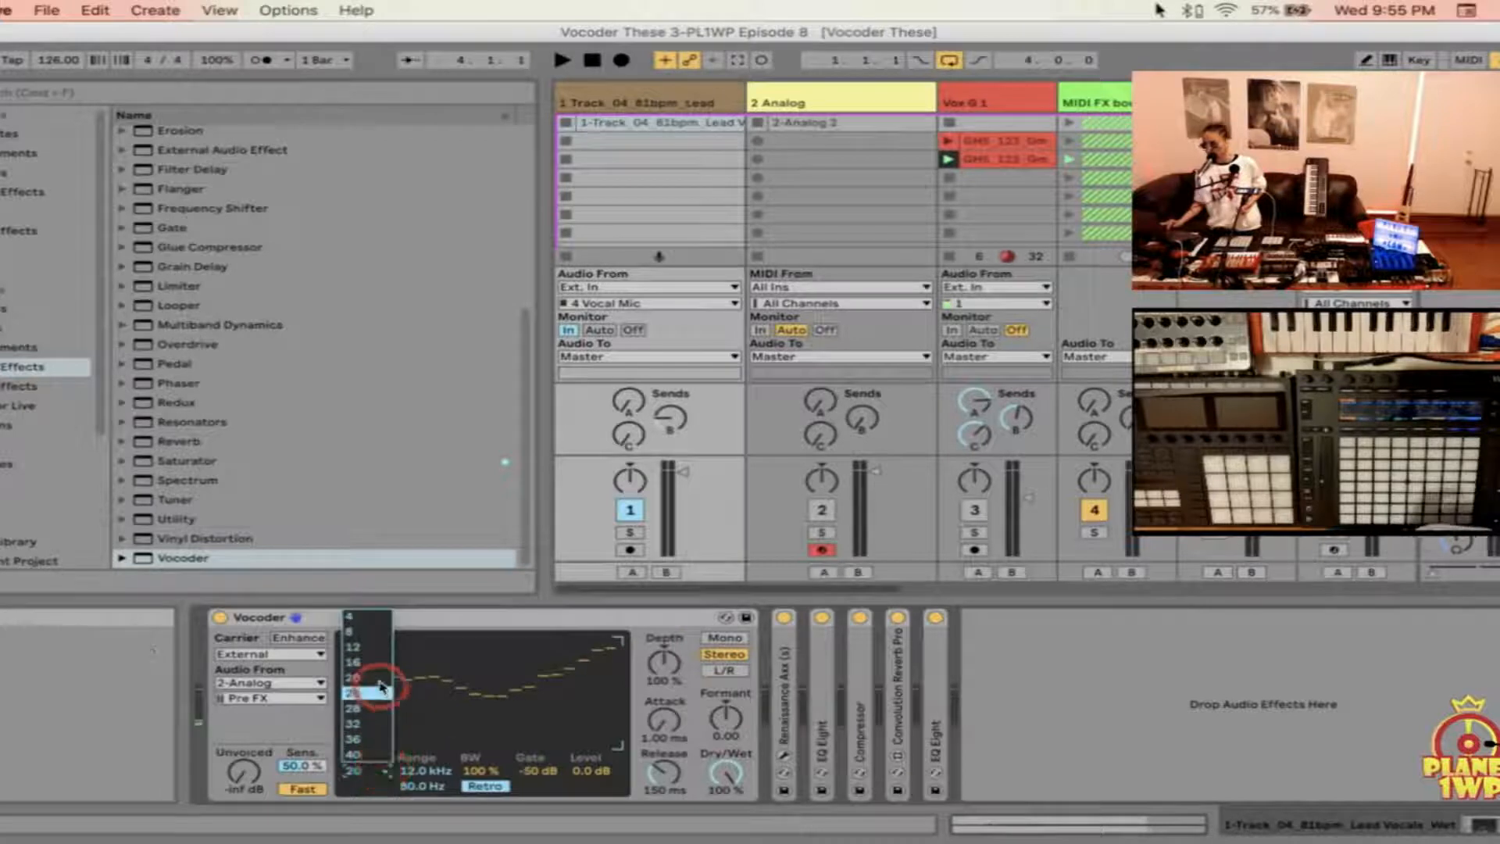
{"action": "left_click", "coordinate": [374, 648]}
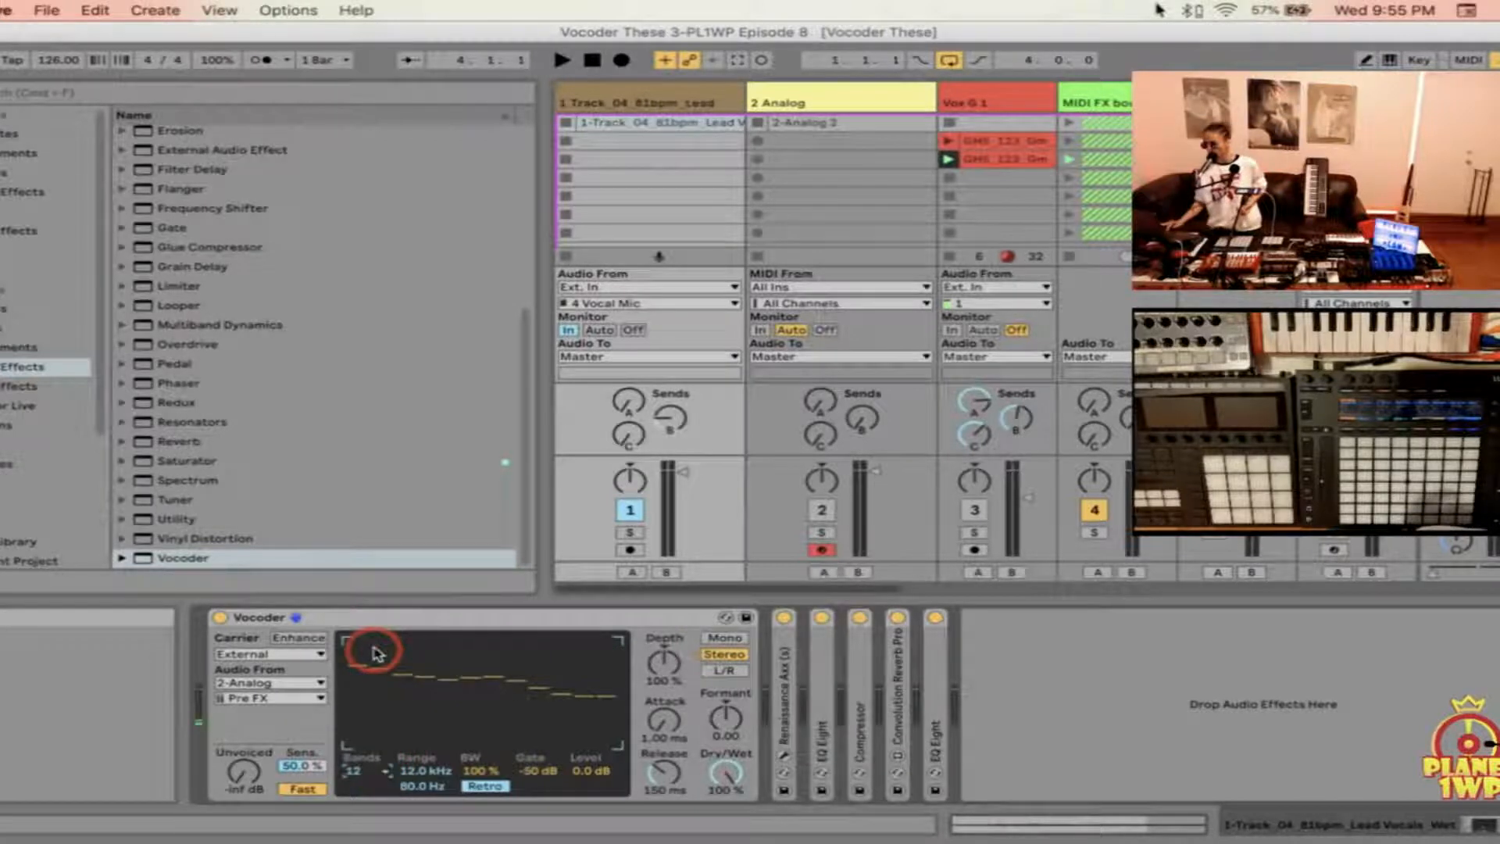
{"action": "left_click", "coordinate": [374, 770]}
{"action": "left_click", "coordinate": [365, 678]}
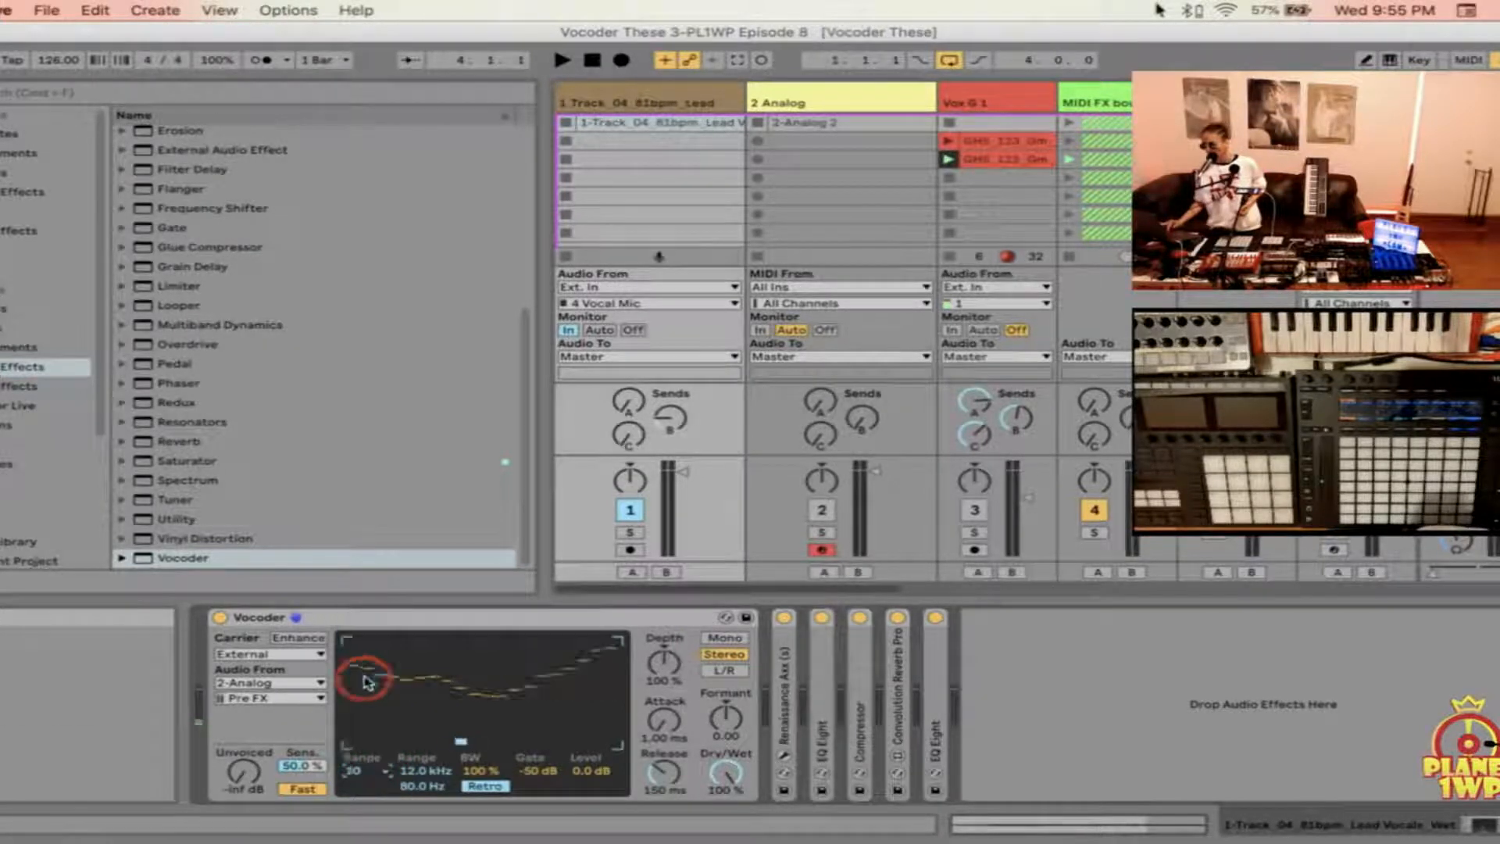
Step: Redraw the Vocoder's band levels as a nearly flat line close to the maximum, keeping the upper range at 12.0 kHz
{"action": "mouse_move", "coordinate": [352, 638]}
{"action": "left_mouse_down"}
{"action": "mouse_move", "coordinate": [621, 658]}
{"action": "mouse_move", "coordinate": [563, 640]}
{"action": "mouse_move", "coordinate": [354, 647]}
{"action": "mouse_move", "coordinate": [543, 657]}
{"action": "mouse_move", "coordinate": [629, 646]}
{"action": "mouse_move", "coordinate": [328, 650]}
{"action": "left_mouse_up"}
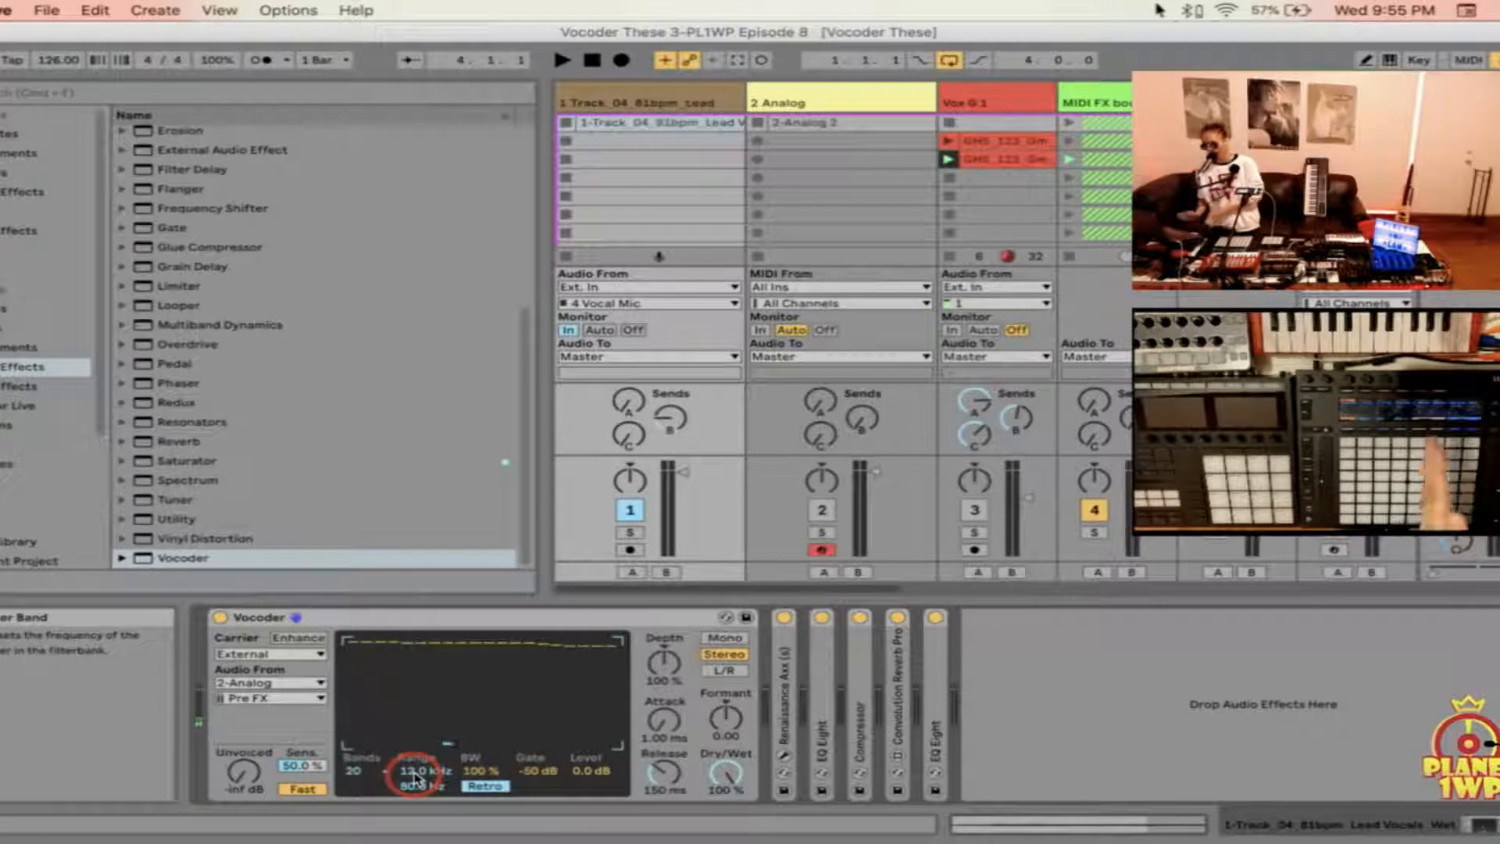
{"action": "left_click_drag", "start_coordinate": [415, 779], "coordinate": [411, 775]}
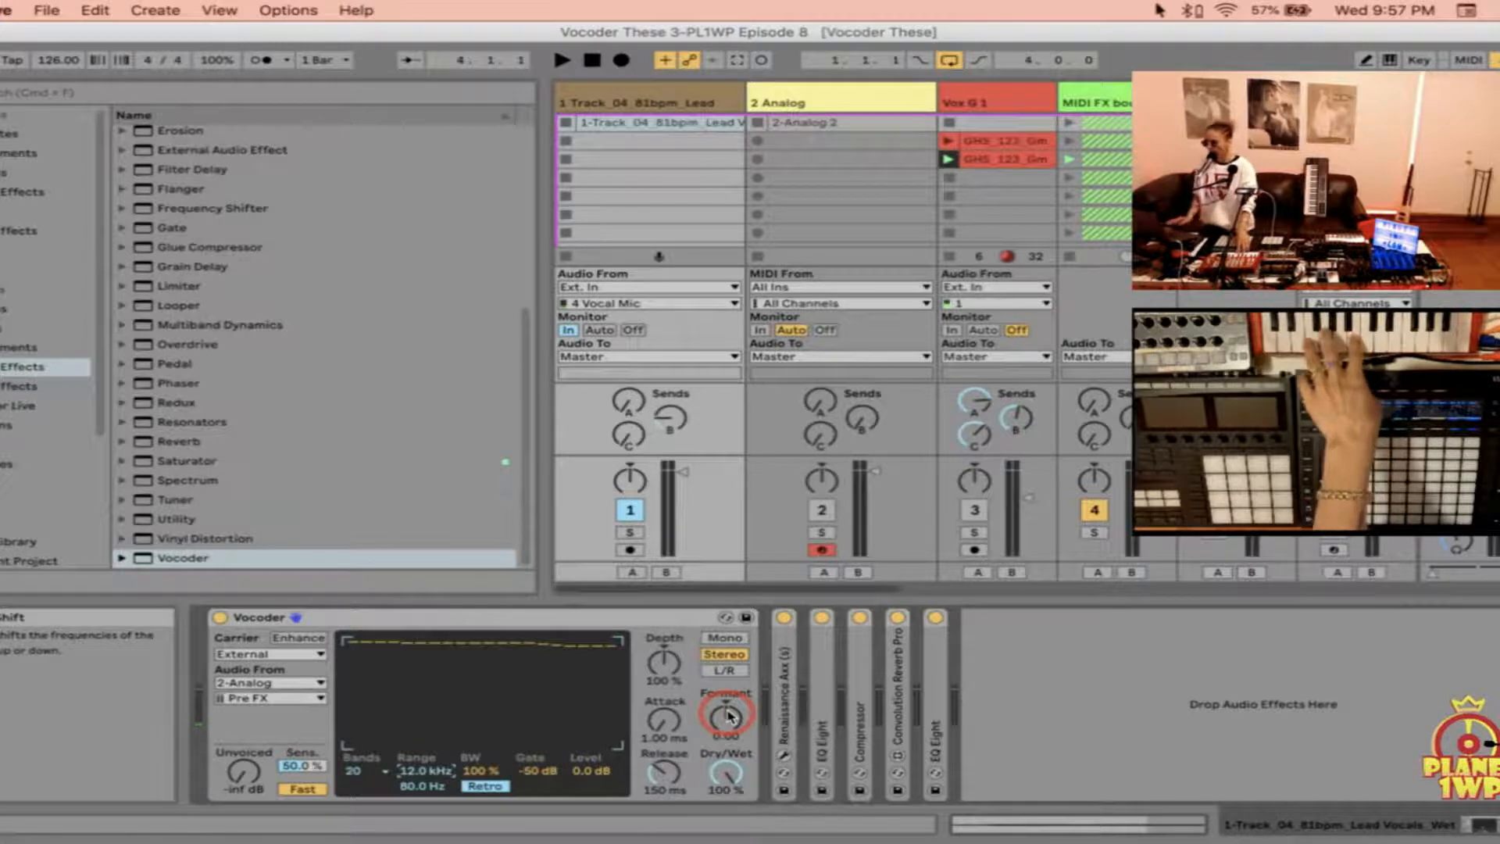
Step: Try a lower Formant shift and a lower Dry/Wet mix on the Vocoder, returning them to 0.00 and 100 %
{"action": "left_click_drag", "start_coordinate": [728, 715], "coordinate": [728, 758]}
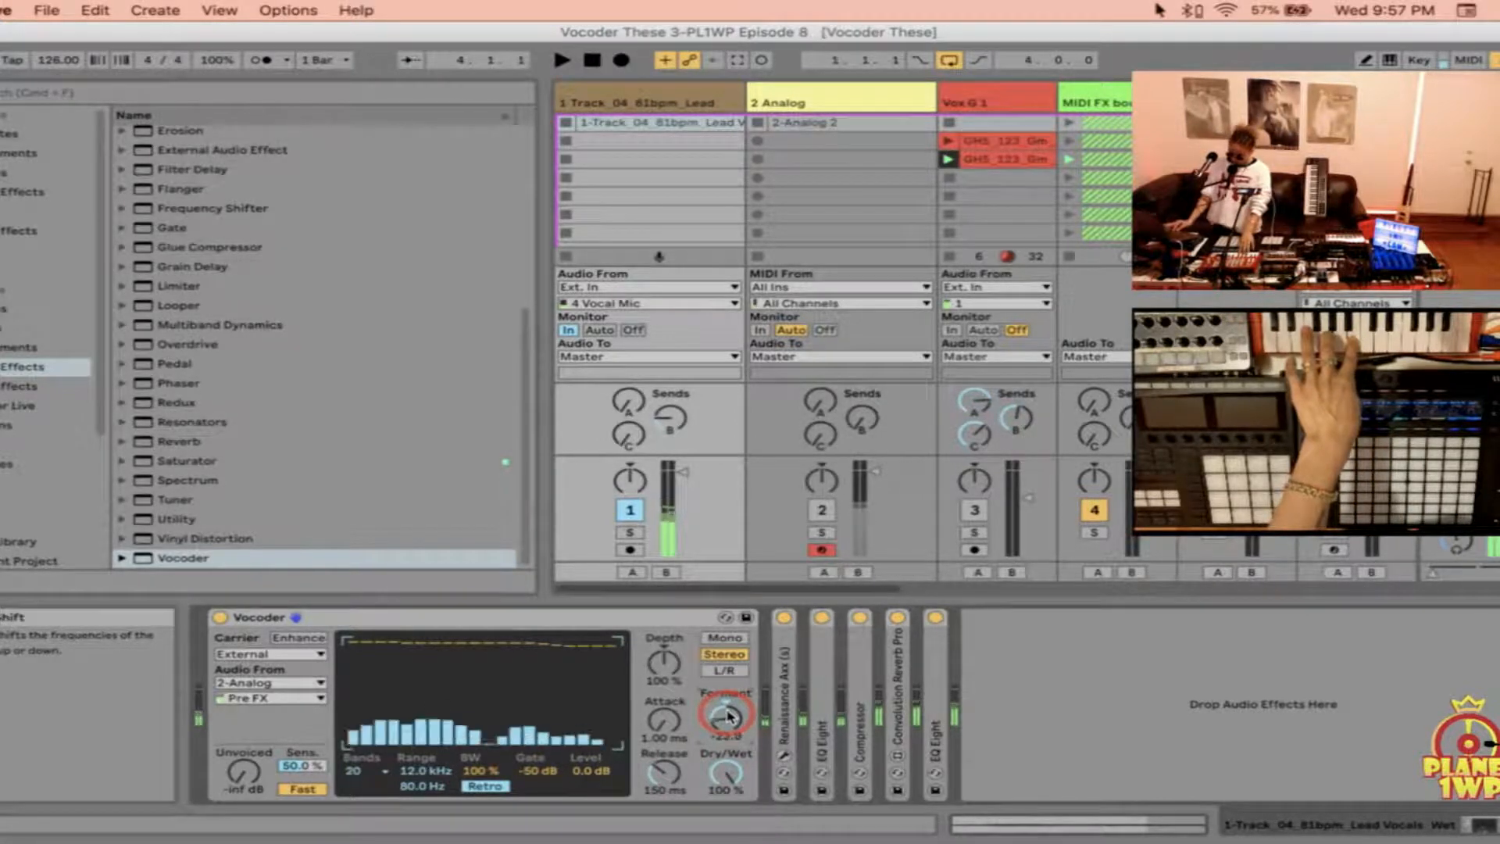
{"action": "mouse_move", "coordinate": [728, 716]}
{"action": "left_mouse_down"}
{"action": "mouse_move", "coordinate": [728, 672]}
{"action": "mouse_move", "coordinate": [728, 761]}
{"action": "mouse_move", "coordinate": [728, 727]}
{"action": "left_mouse_up"}
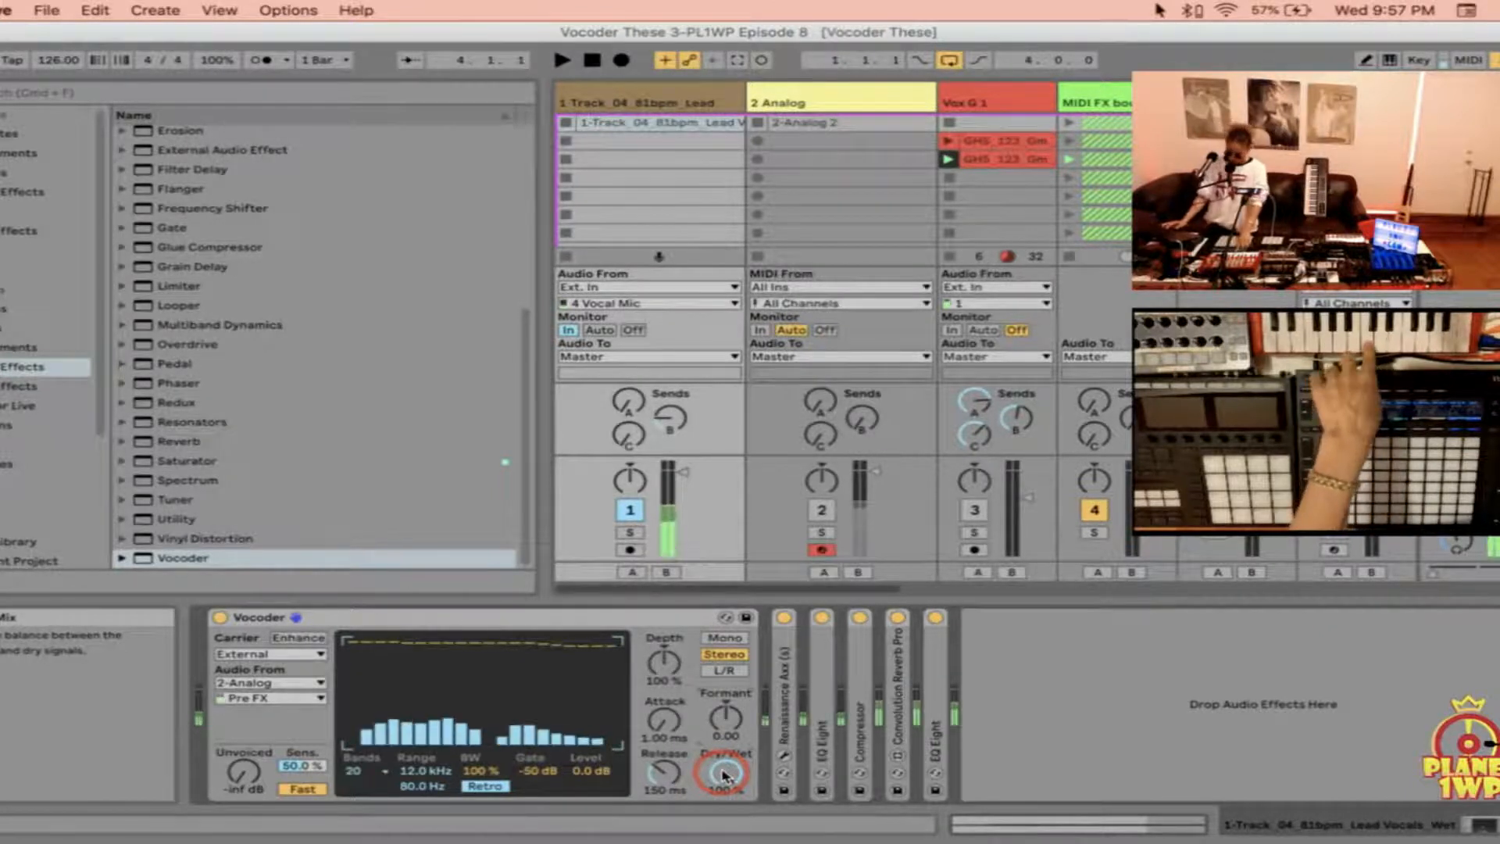
{"action": "left_click_drag", "start_coordinate": [725, 775], "coordinate": [725, 808]}
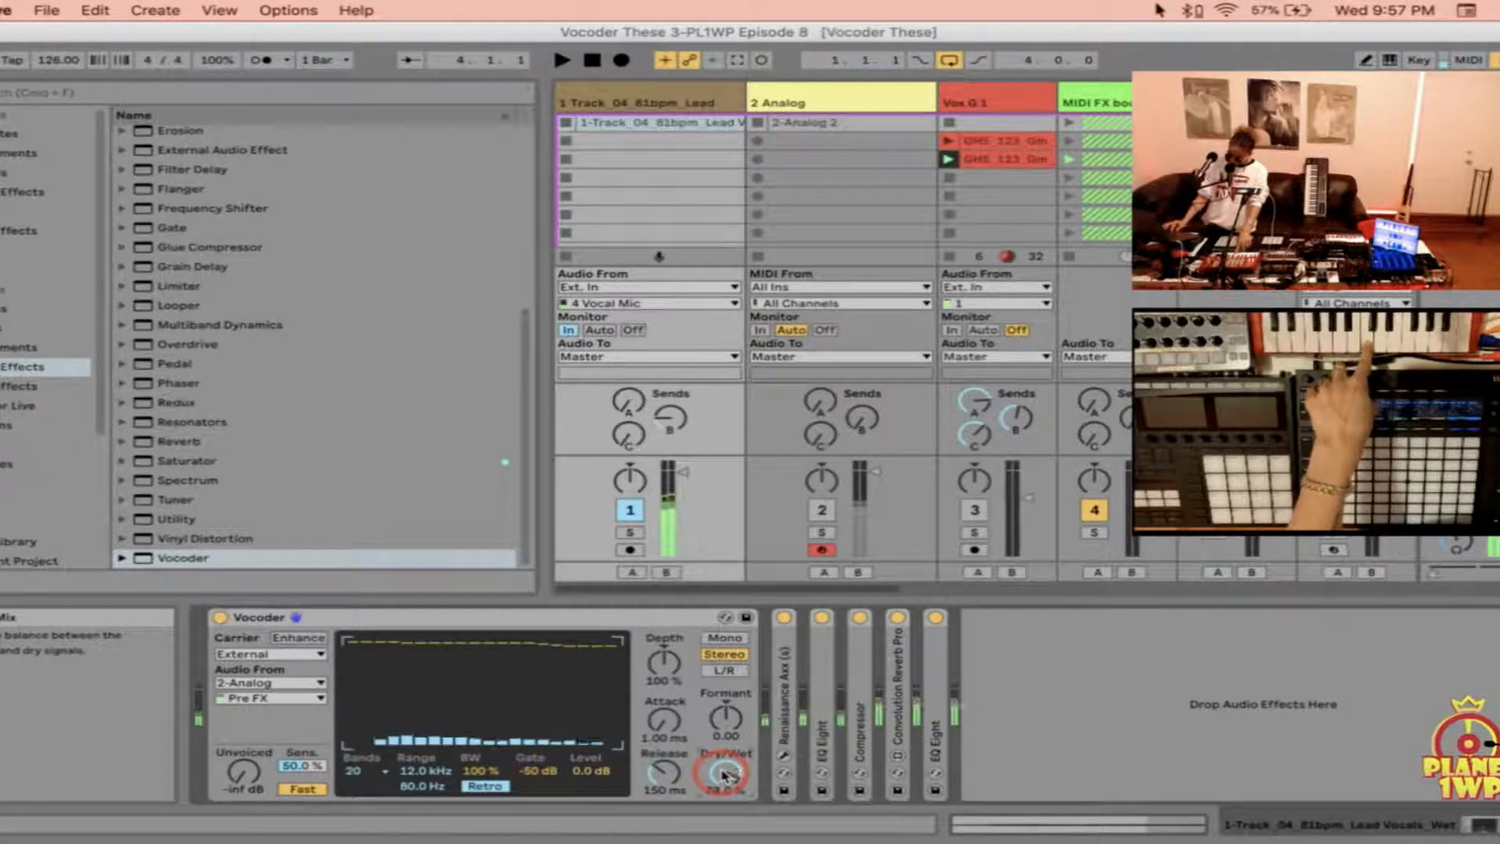
{"action": "left_click_drag", "start_coordinate": [725, 776], "coordinate": [725, 746]}
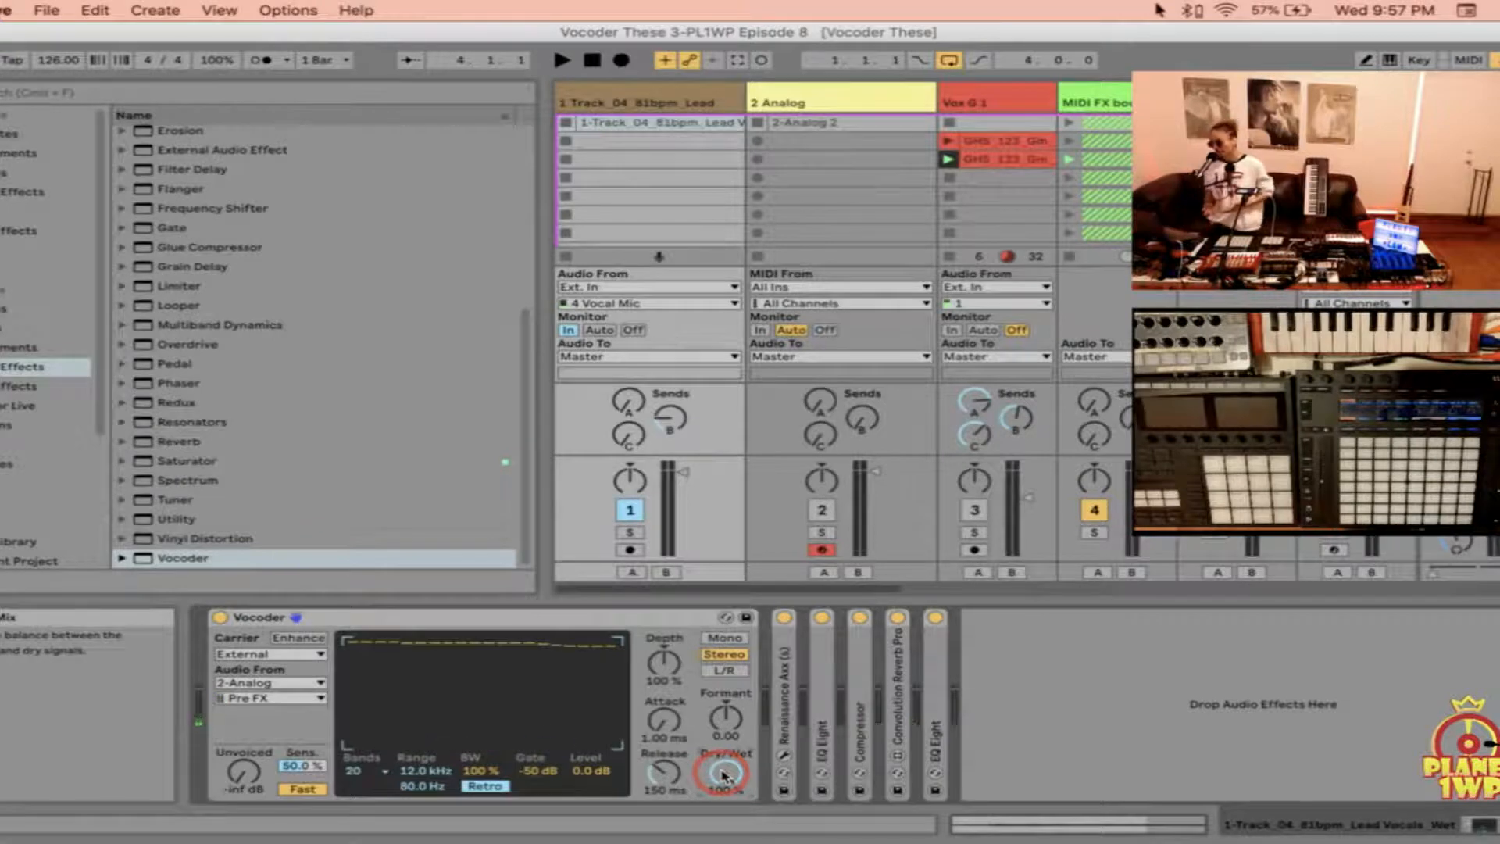
{"action": "left_click", "coordinate": [726, 638]}
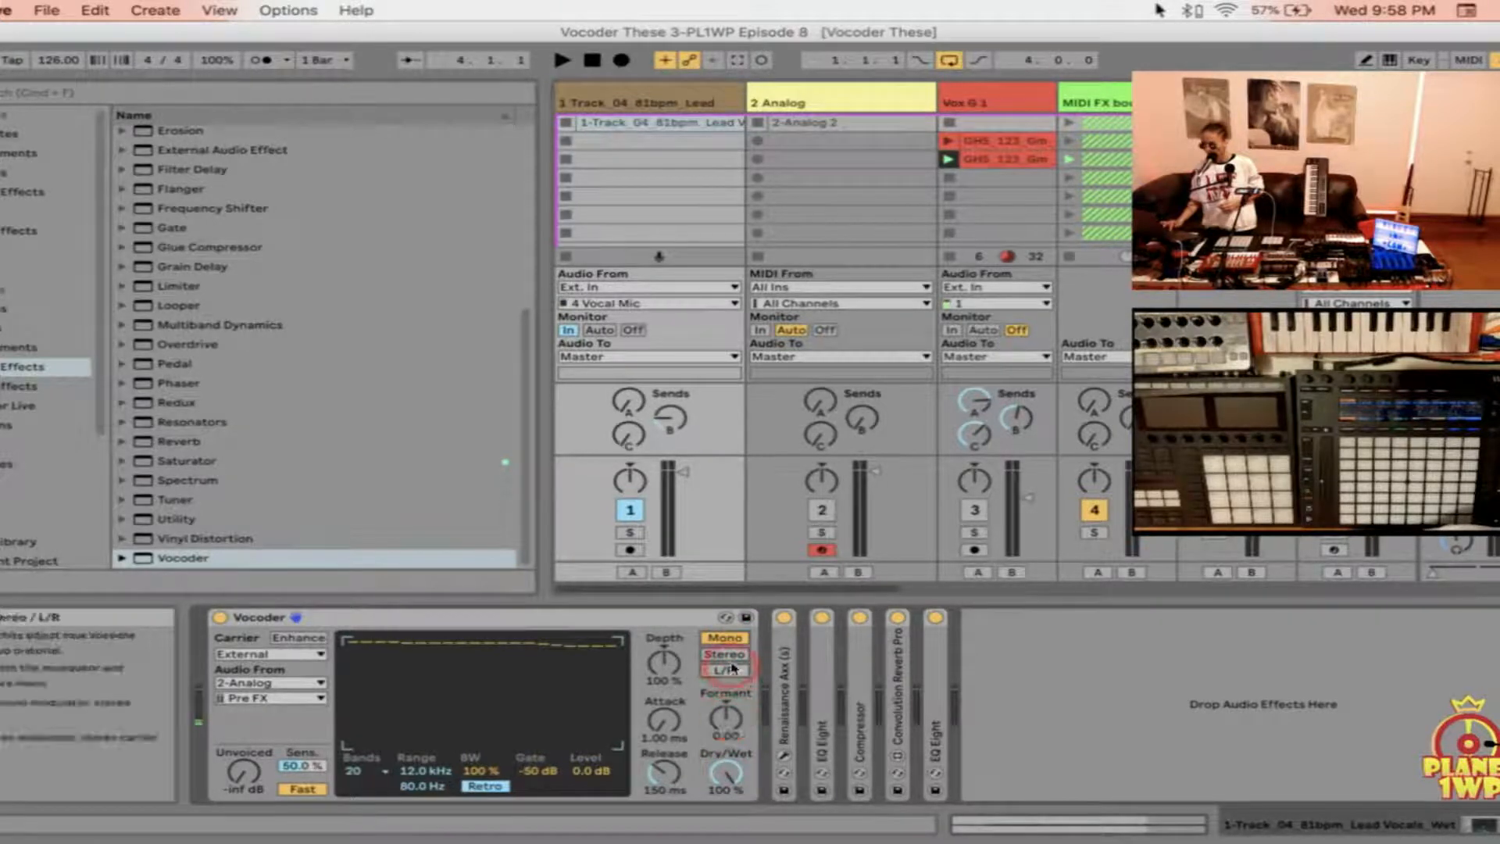
{"action": "left_click", "coordinate": [27, 813]}
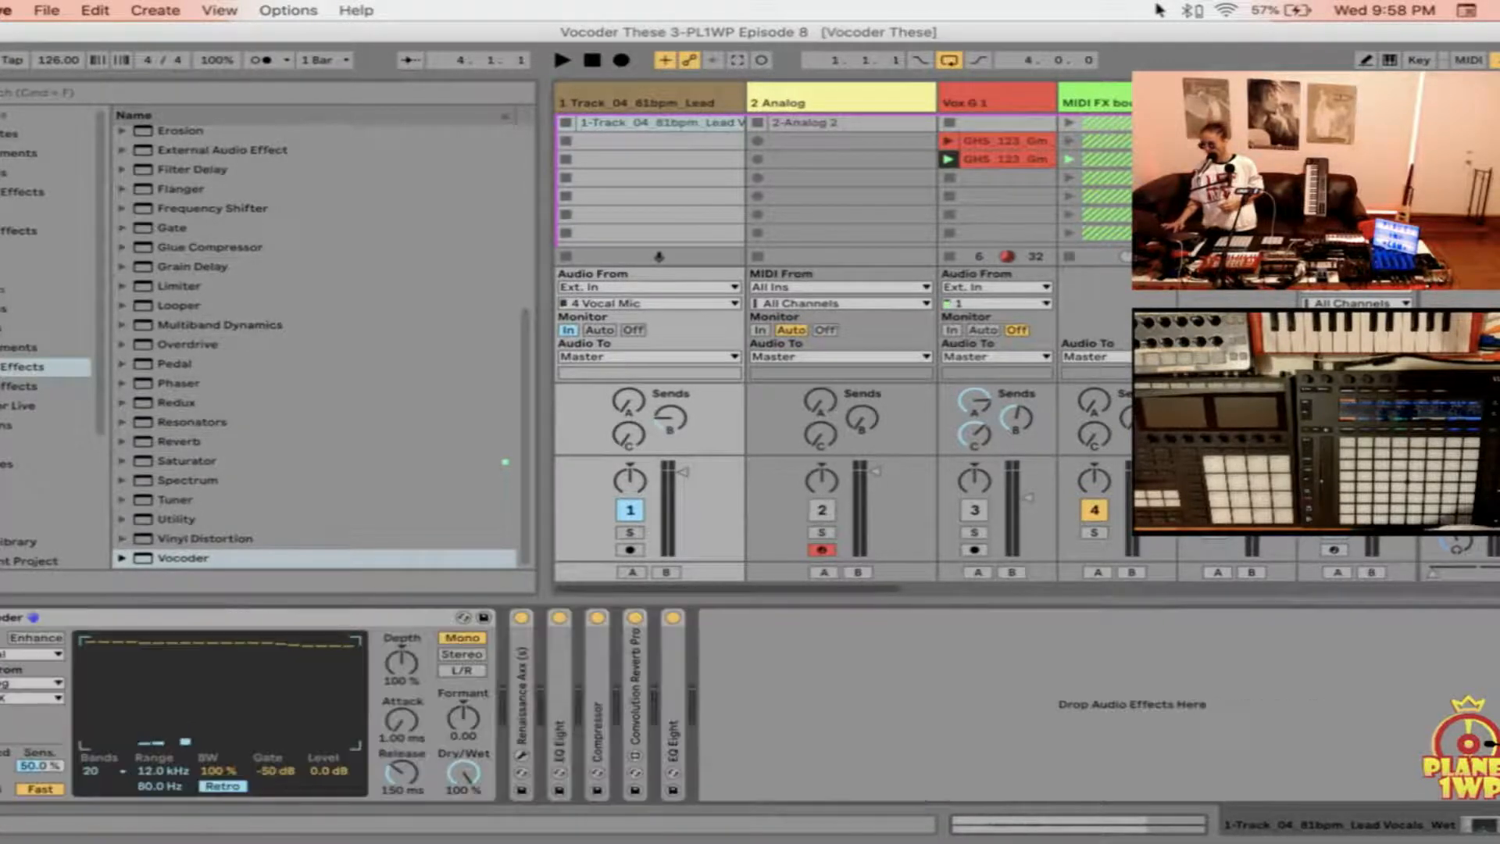
{"action": "left_click", "coordinate": [5, 822]}
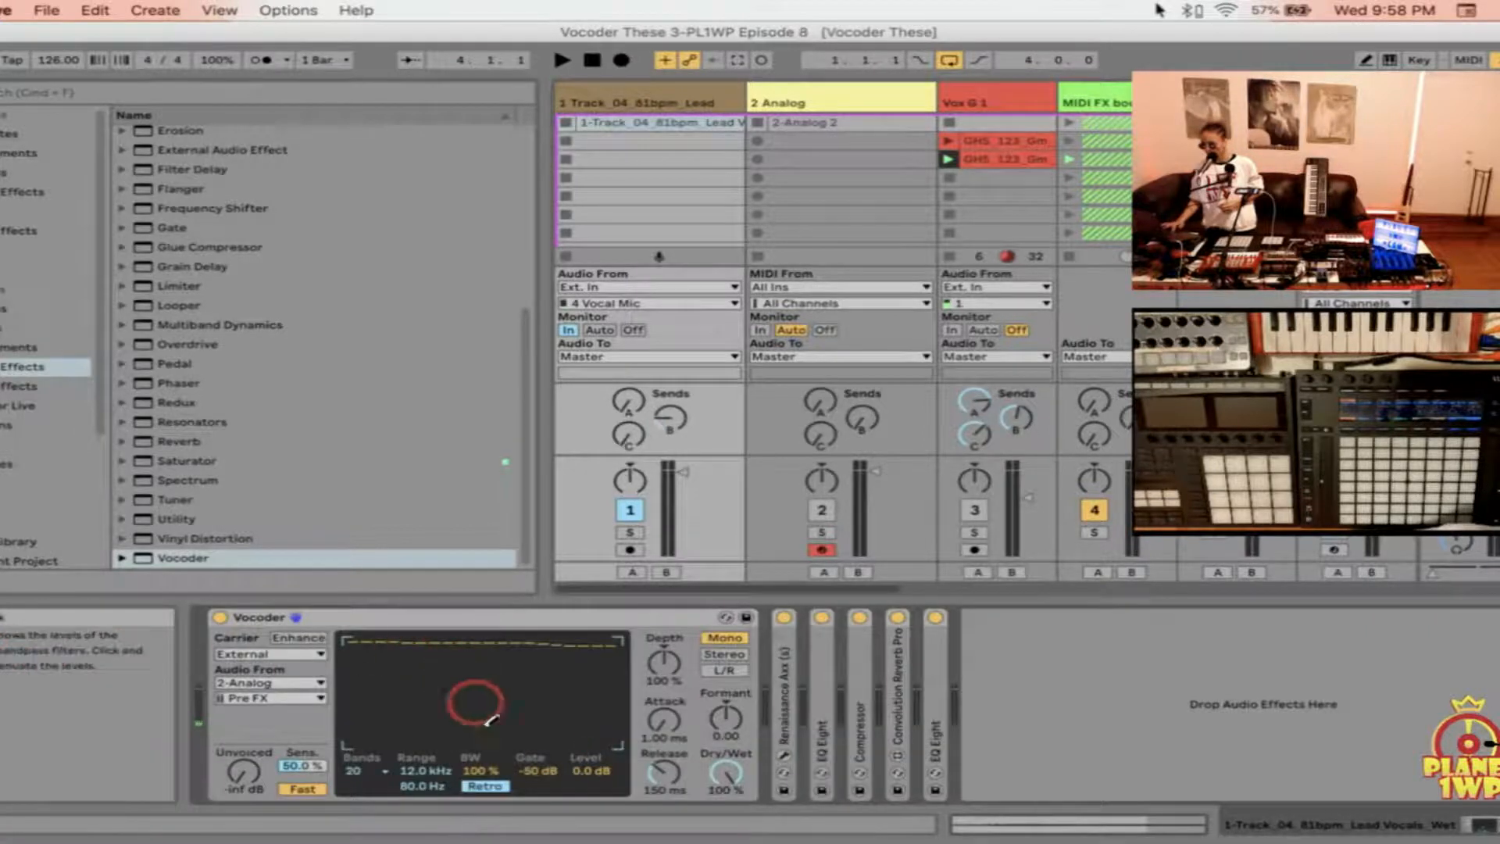